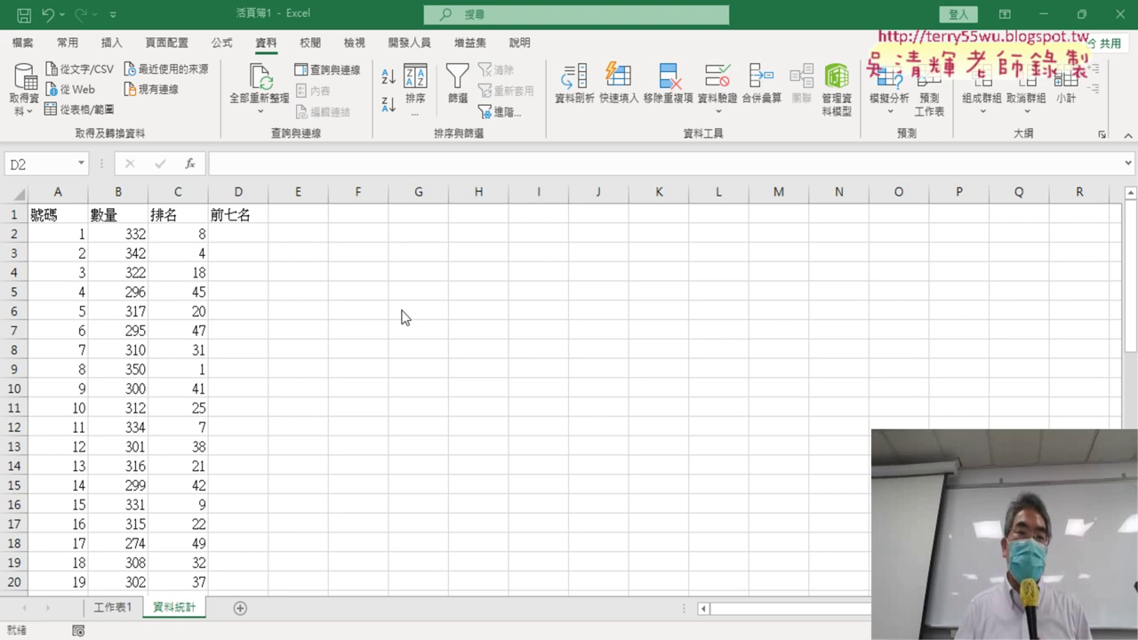
Step: Inspect row 2: the ranking formula in C2, the number in A2 and cell D2 under 前七名
click(255, 239)
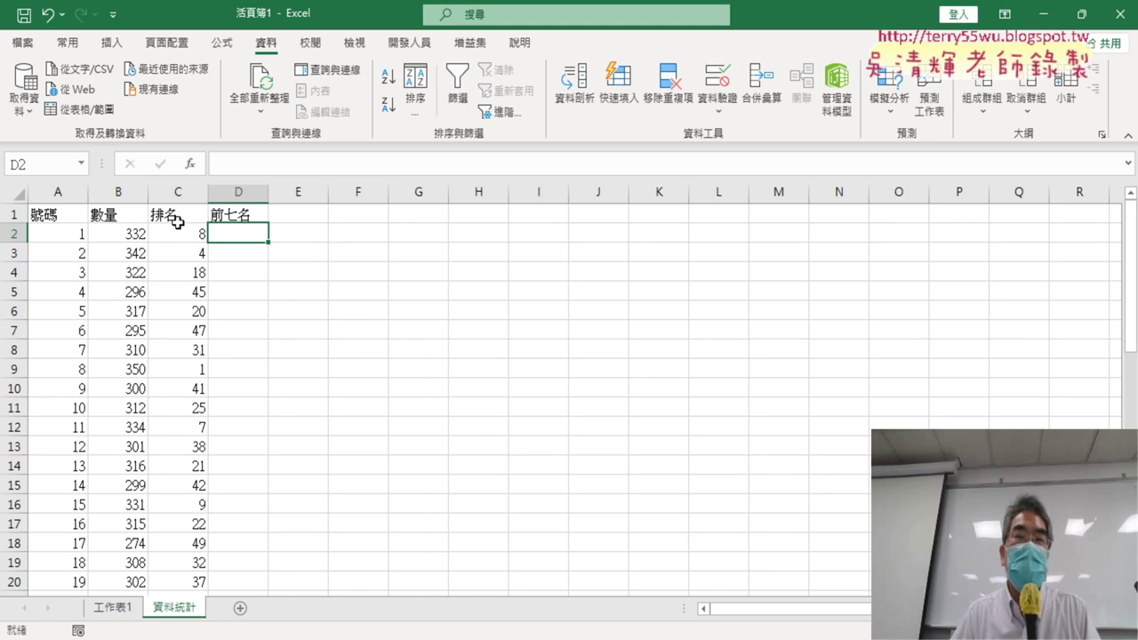
click(16, 233)
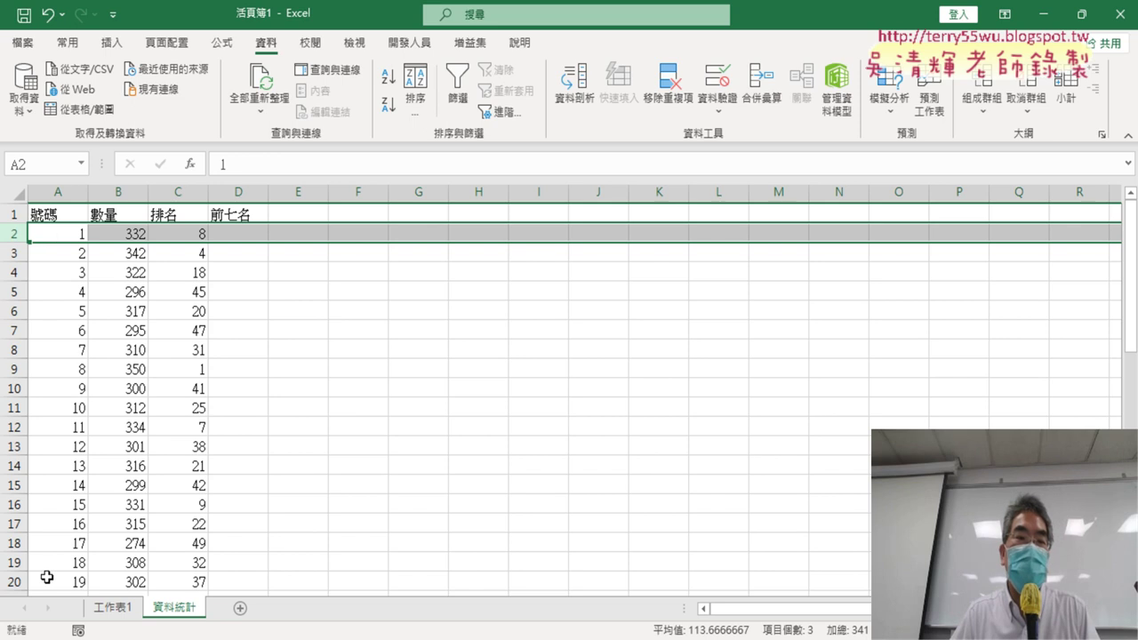
click(185, 234)
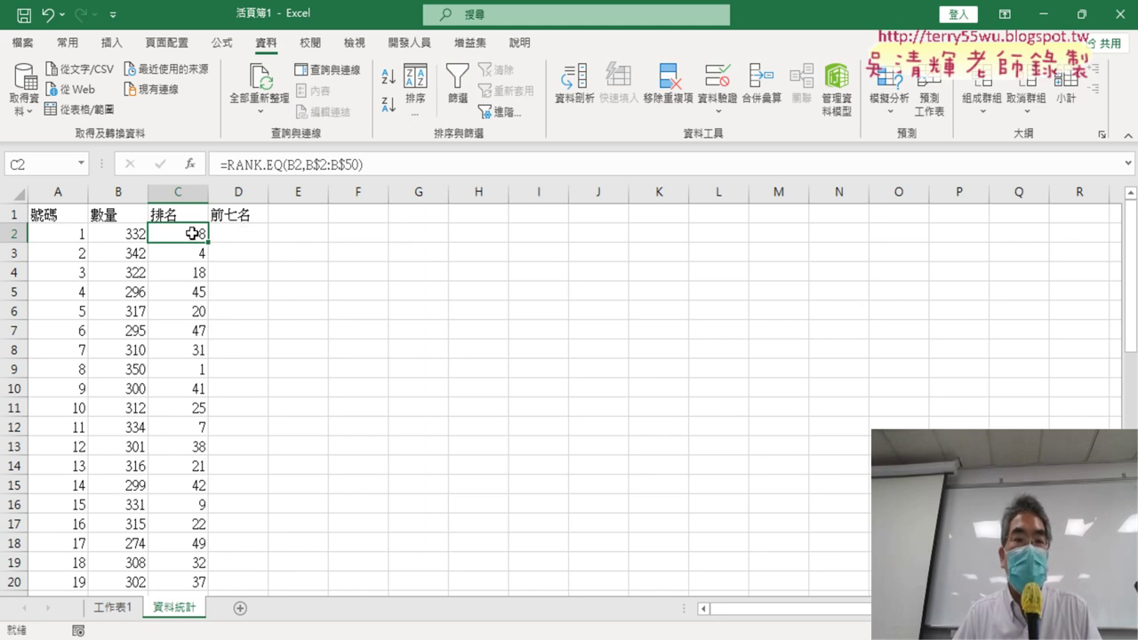
click(58, 236)
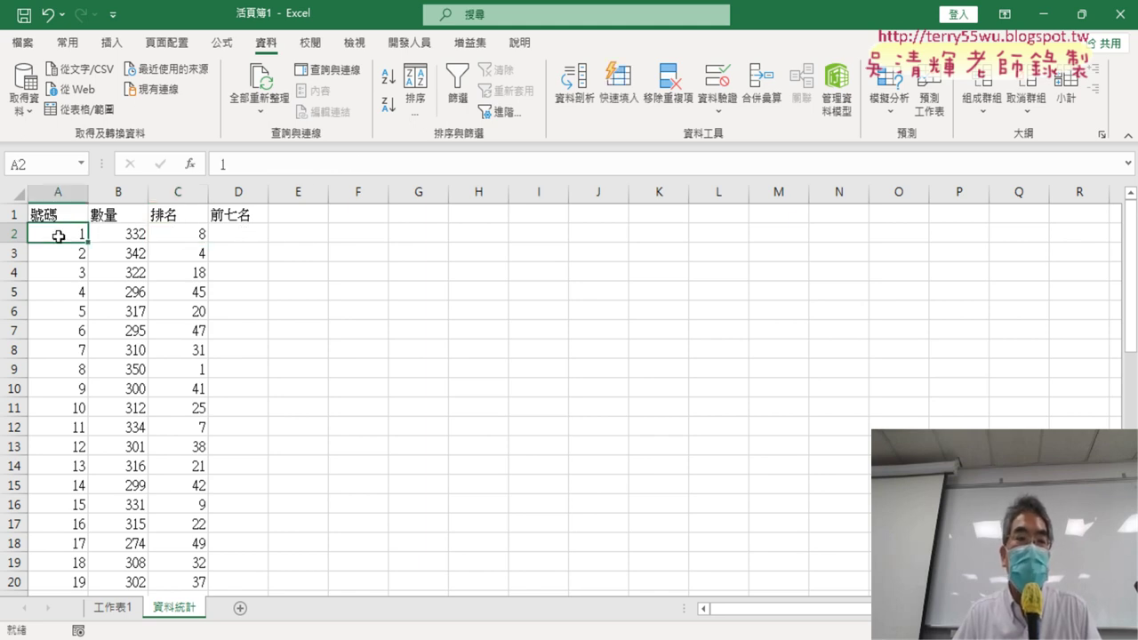
click(246, 234)
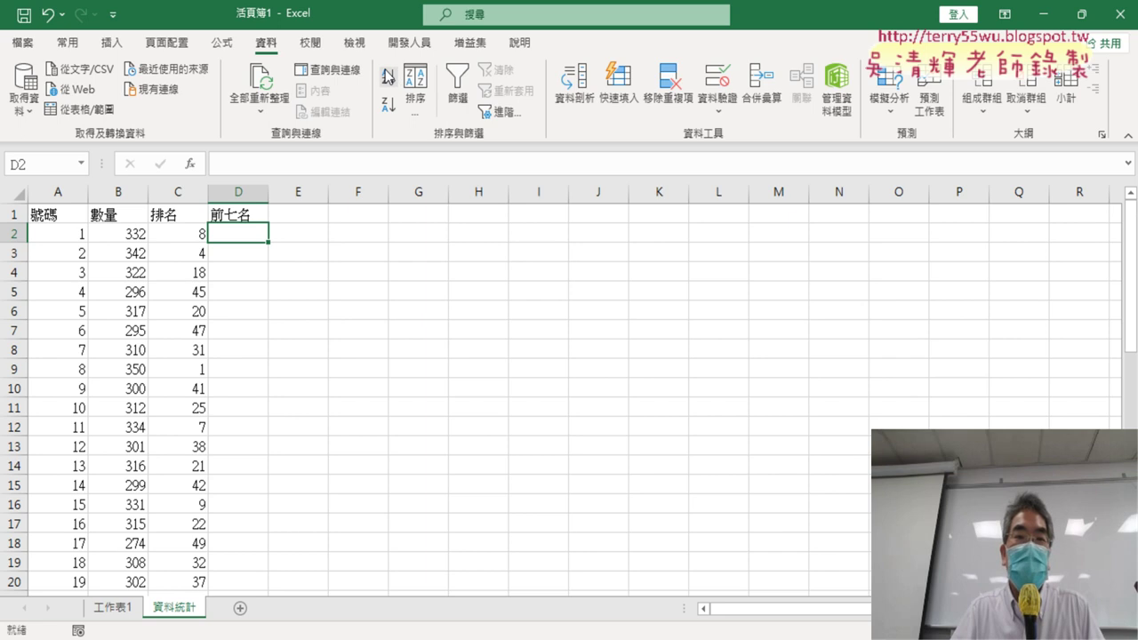
Step: Sort the table by 排名 ascending and select C2:C8 to confirm ranks 1–7
click(180, 217)
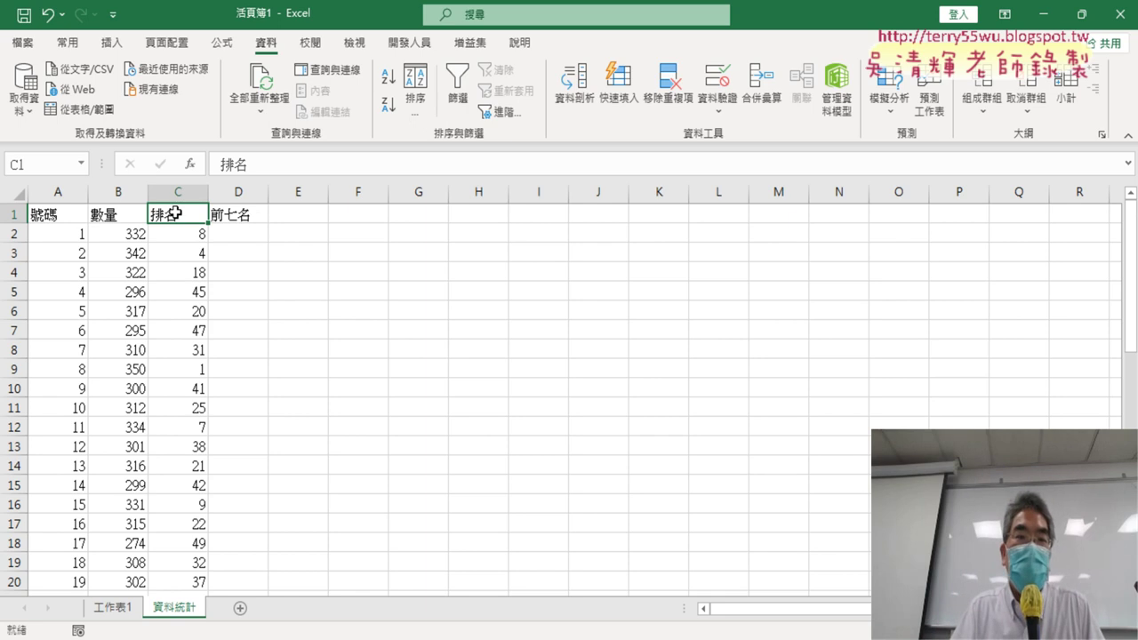
click(388, 81)
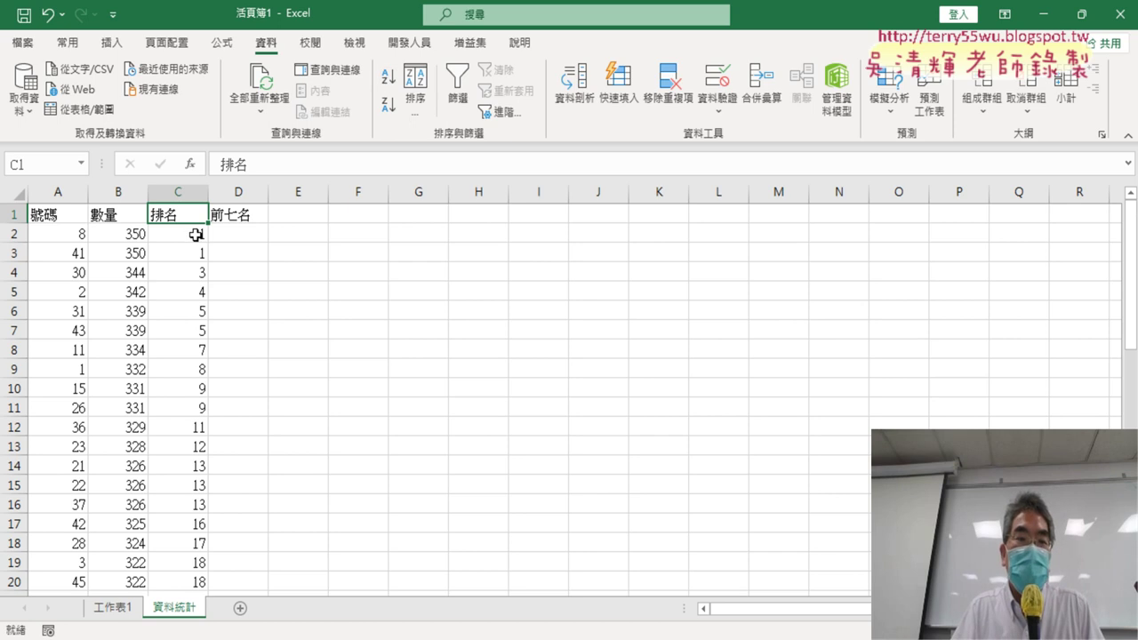
drag(195, 235, 194, 349)
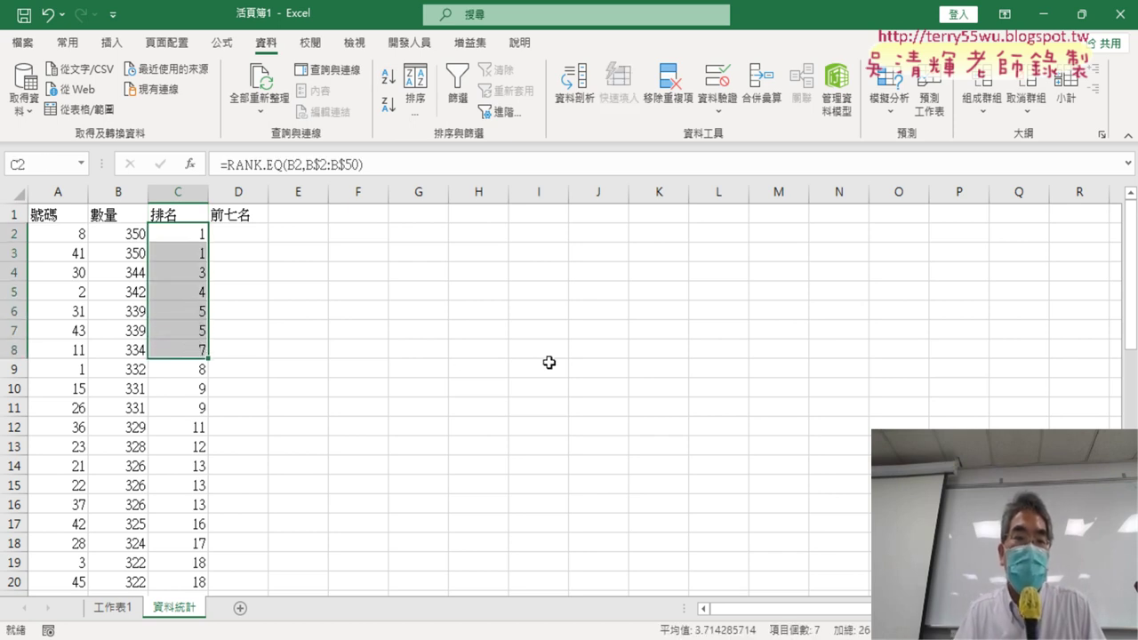
Step: Copy the top-ranked numbers in A2:A8 and paste them into D2:D8 under 前七名
drag(84, 234, 87, 354)
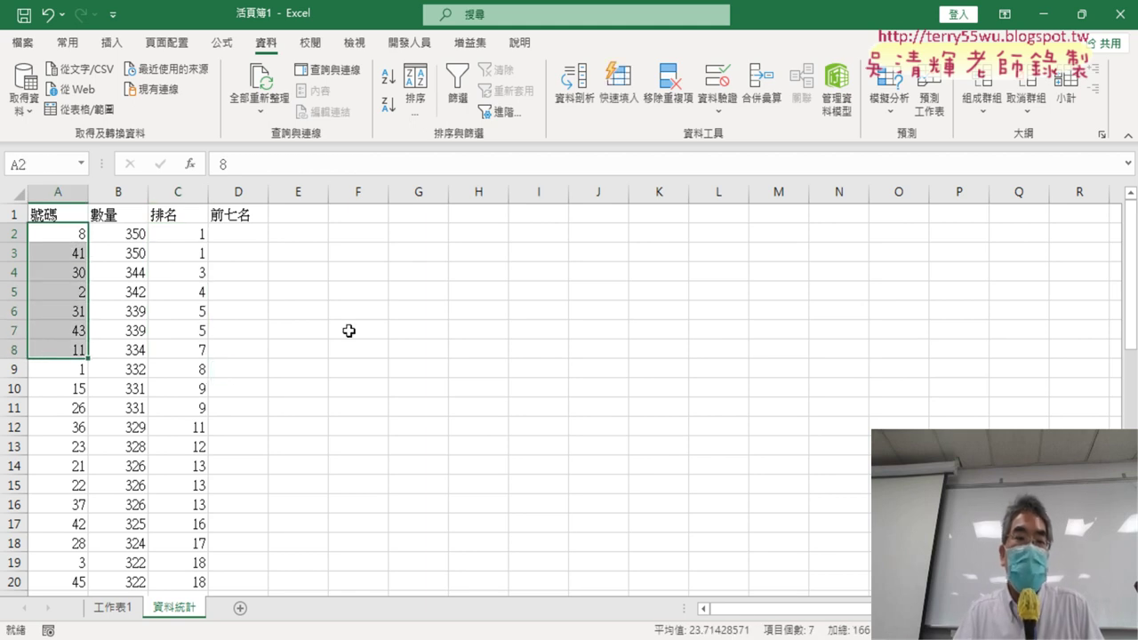
key(ctrl+c)
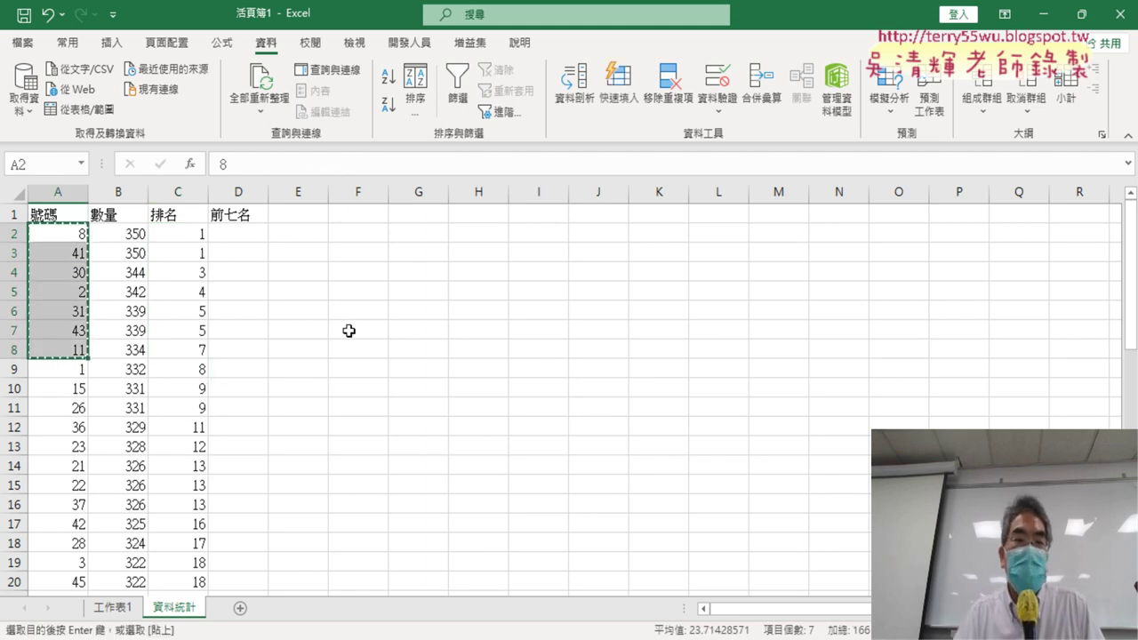
click(251, 235)
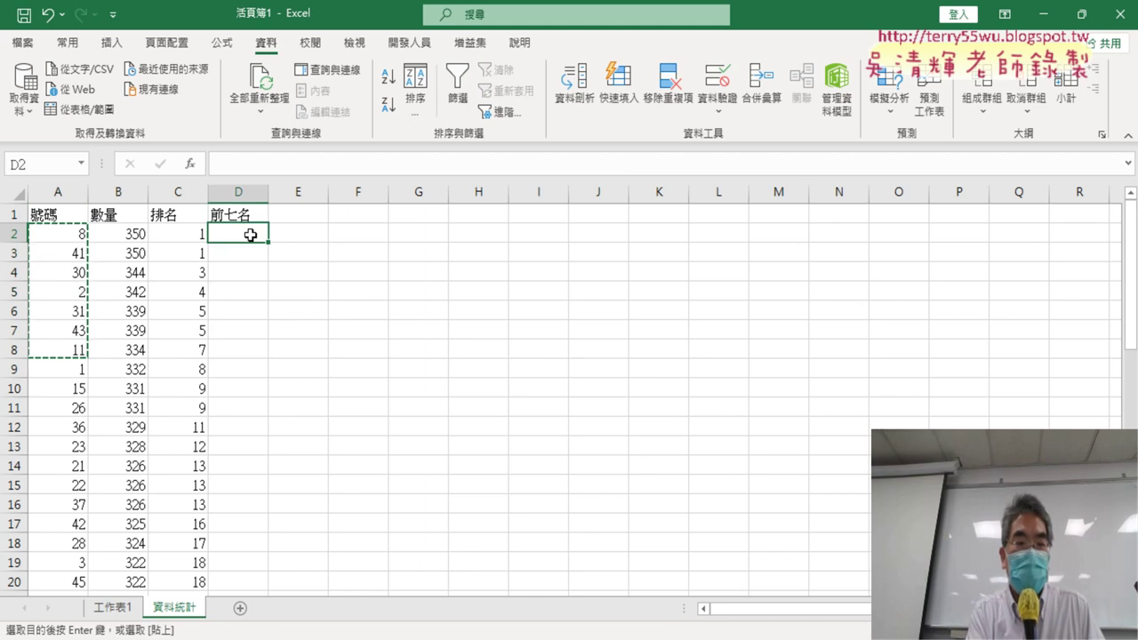
key(ctrl+v)
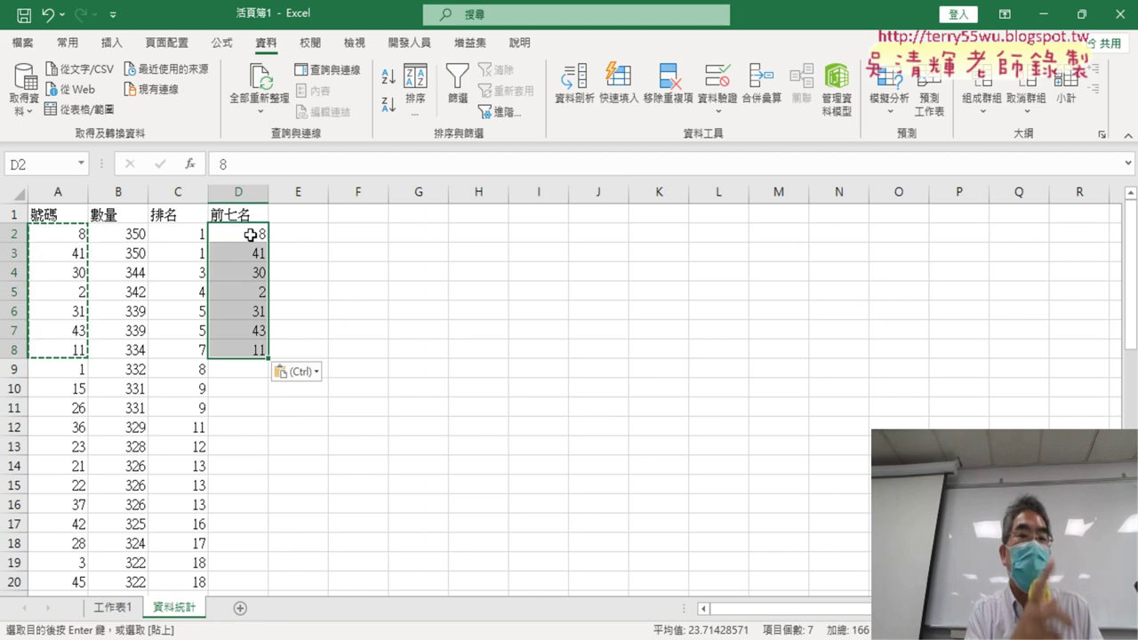
click(51, 216)
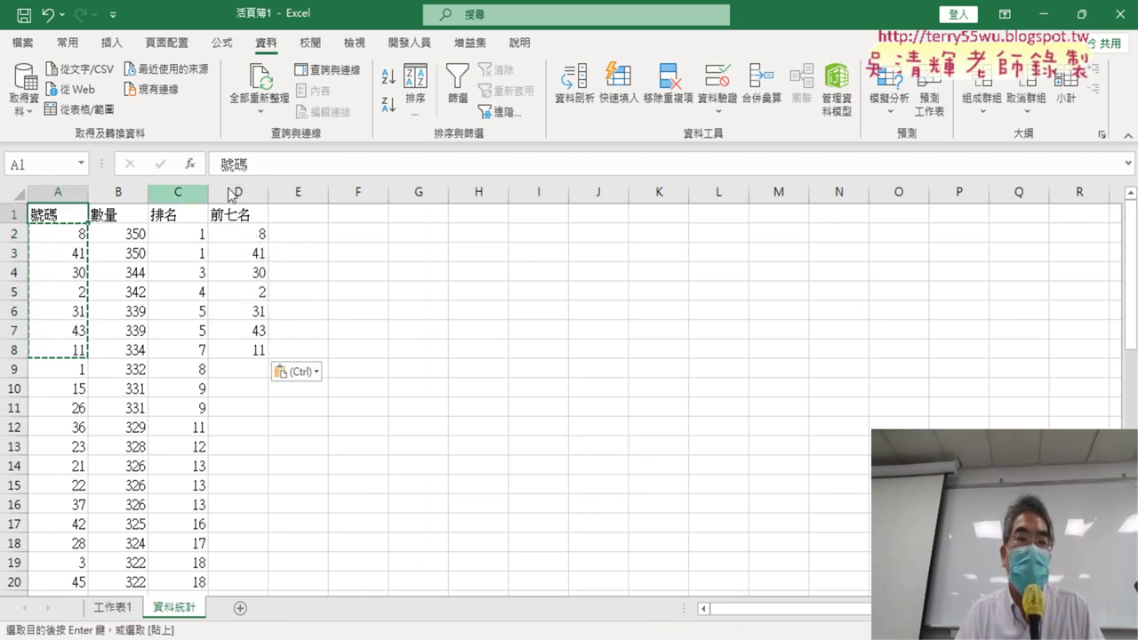
Step: Re-sort the table ascending by 號碼 and review where the pasted 前七名 values landed
click(389, 82)
scroll(335, 324, down, 3)
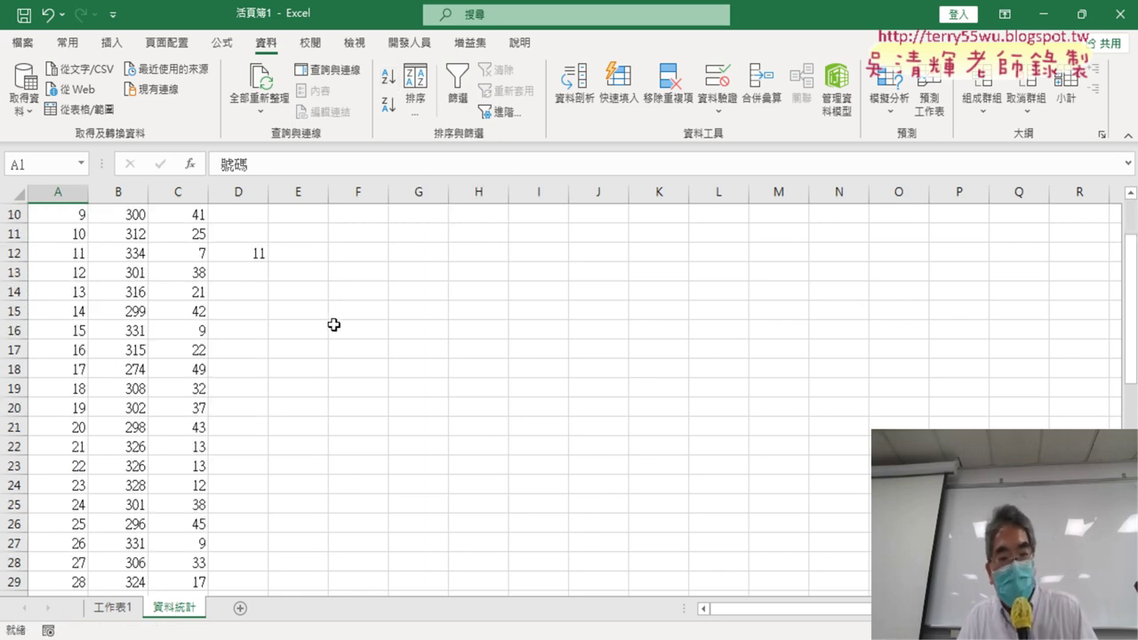
scroll(335, 325, down, 4)
scroll(335, 324, down, 3)
scroll(335, 324, up, 4)
scroll(335, 324, up, 5)
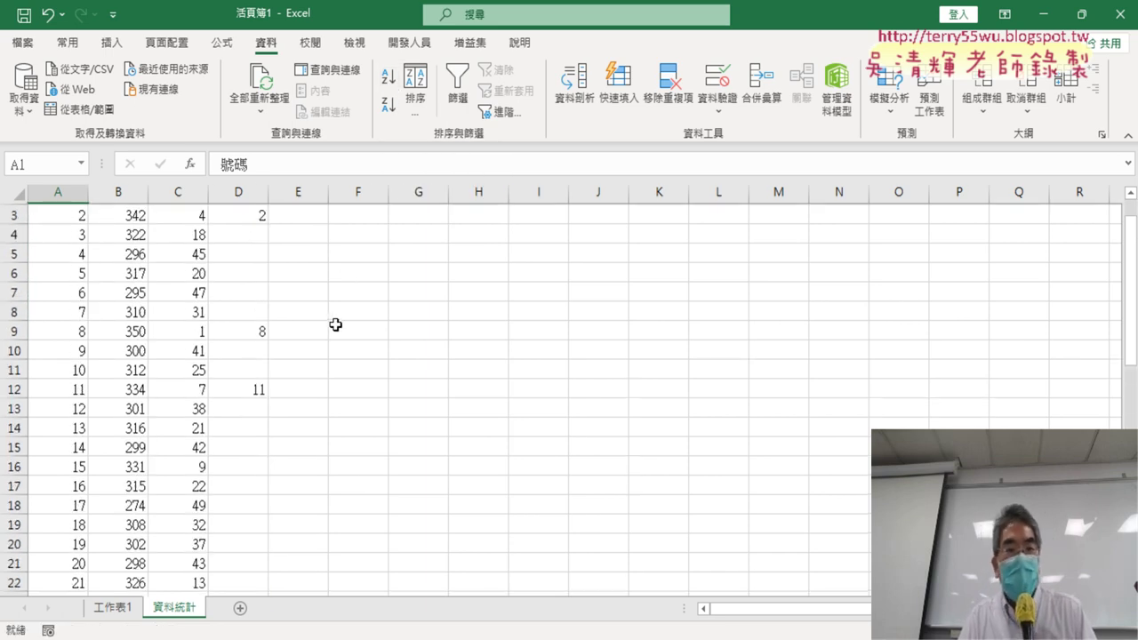
scroll(333, 326, up, 2)
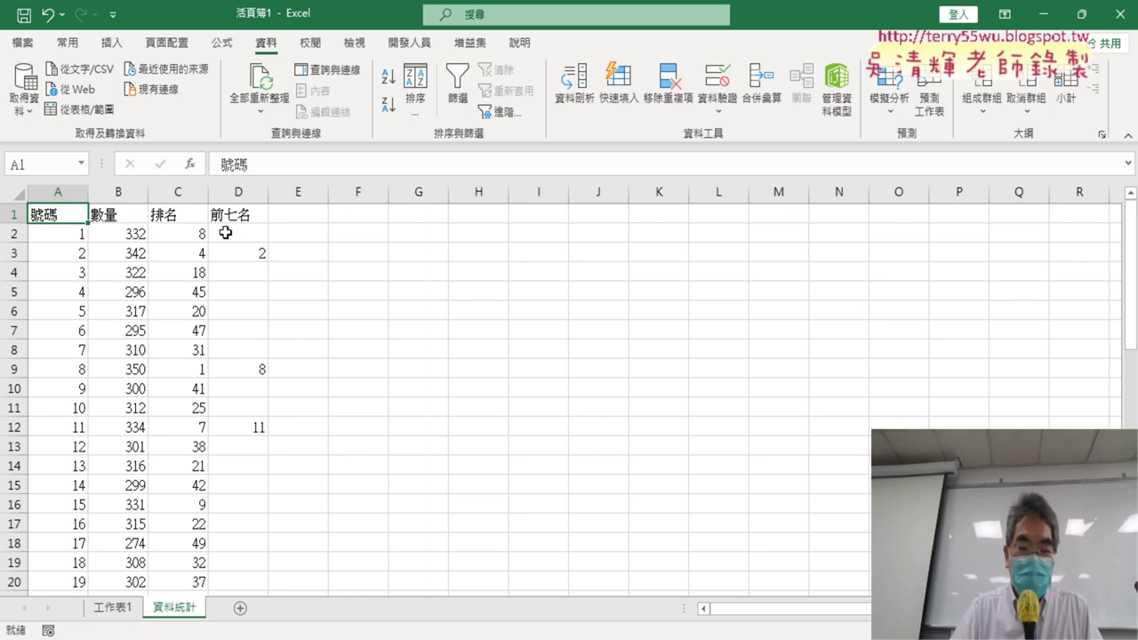
click(244, 232)
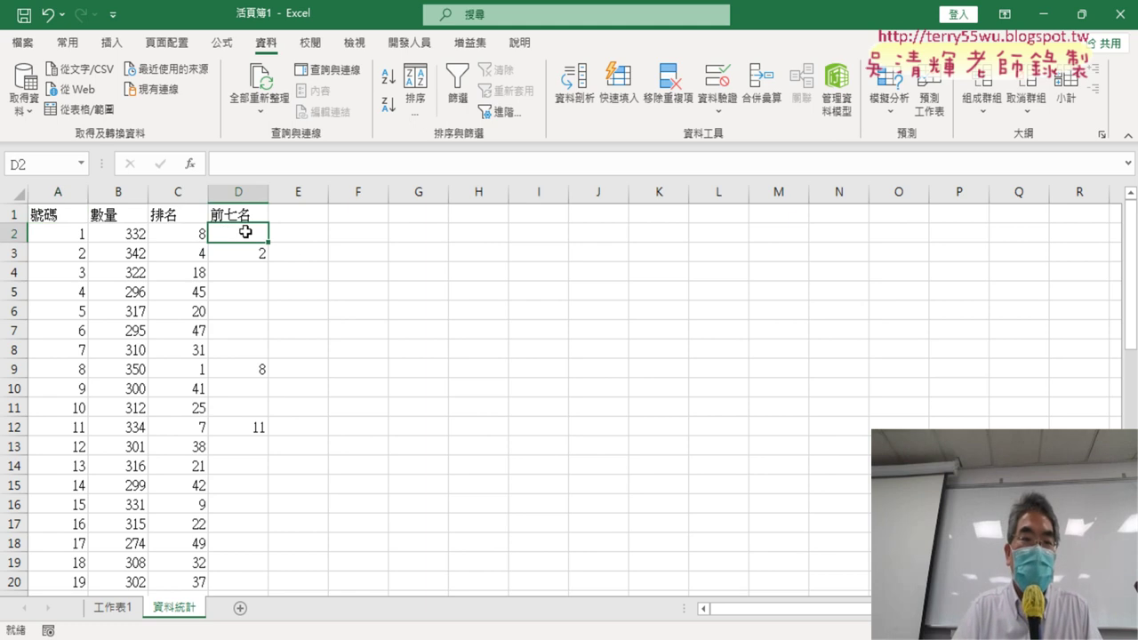
Step: Undo the 號碼 sort and clear the pasted numbers from D2:D8
key(ctrl+z)
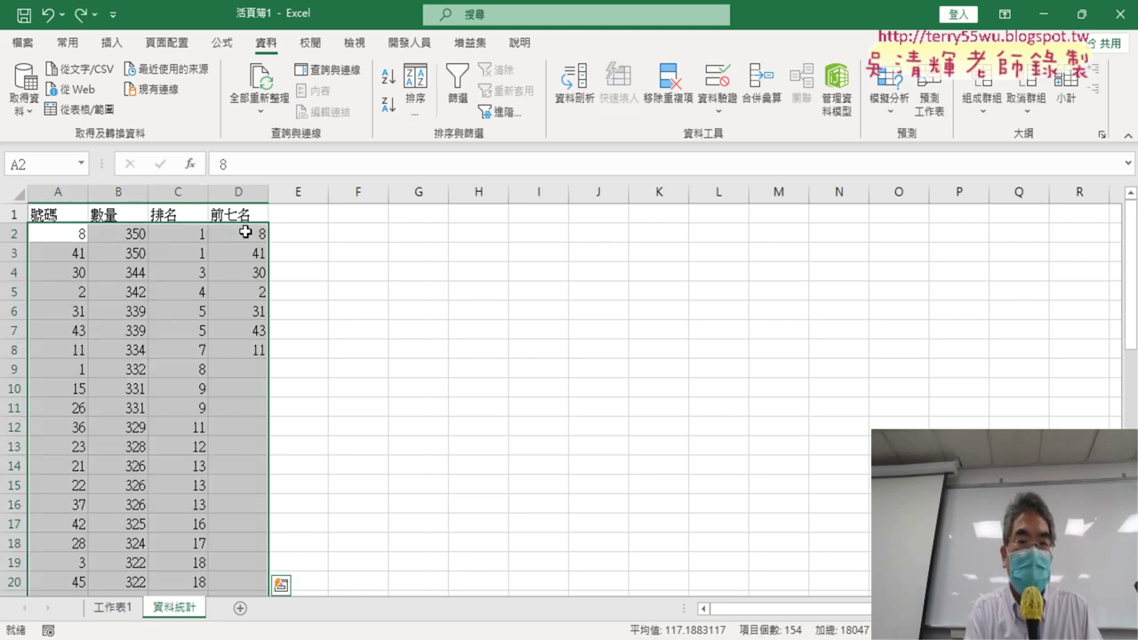
drag(255, 232, 227, 348)
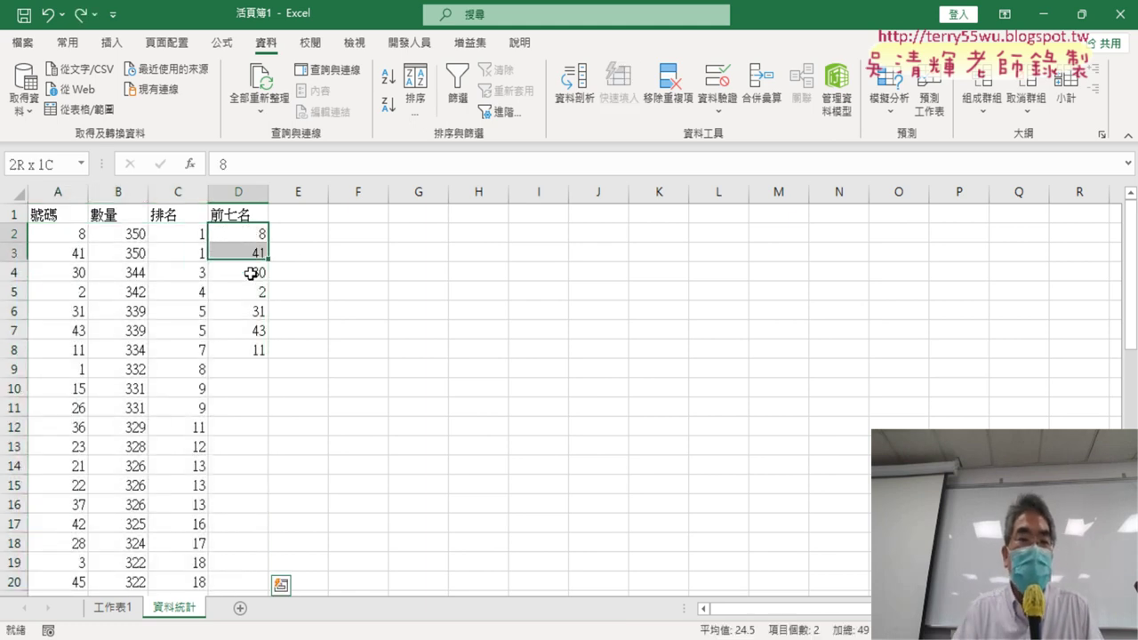
key(Delete)
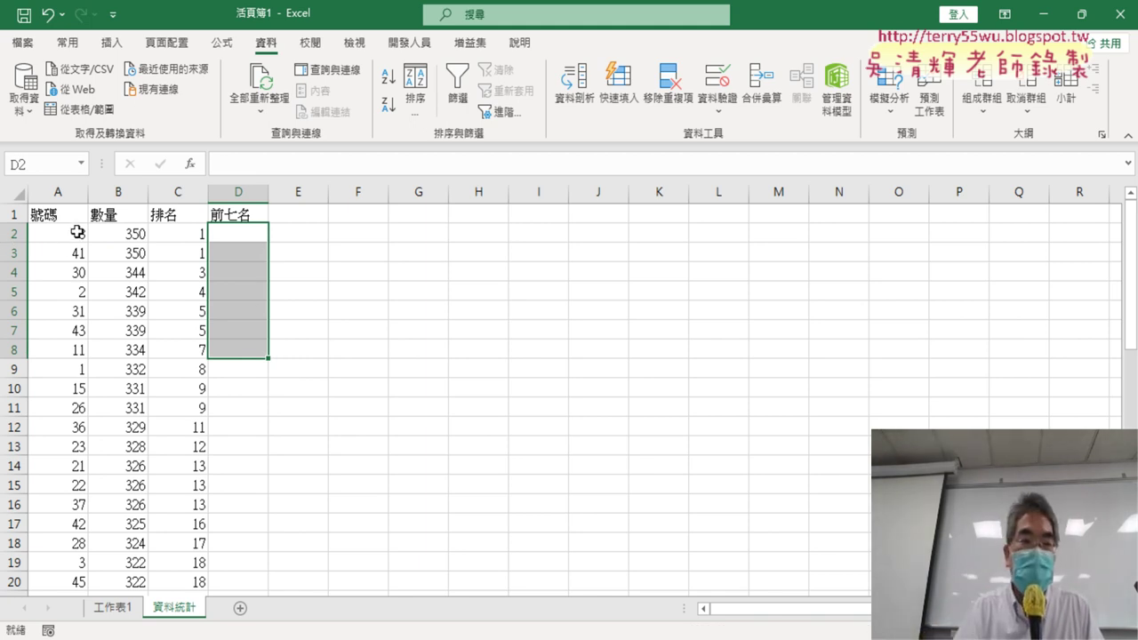
Step: Copy the top-ranked numbers in A2:A8 and re-sort the table ascending by 號碼
drag(75, 234, 71, 348)
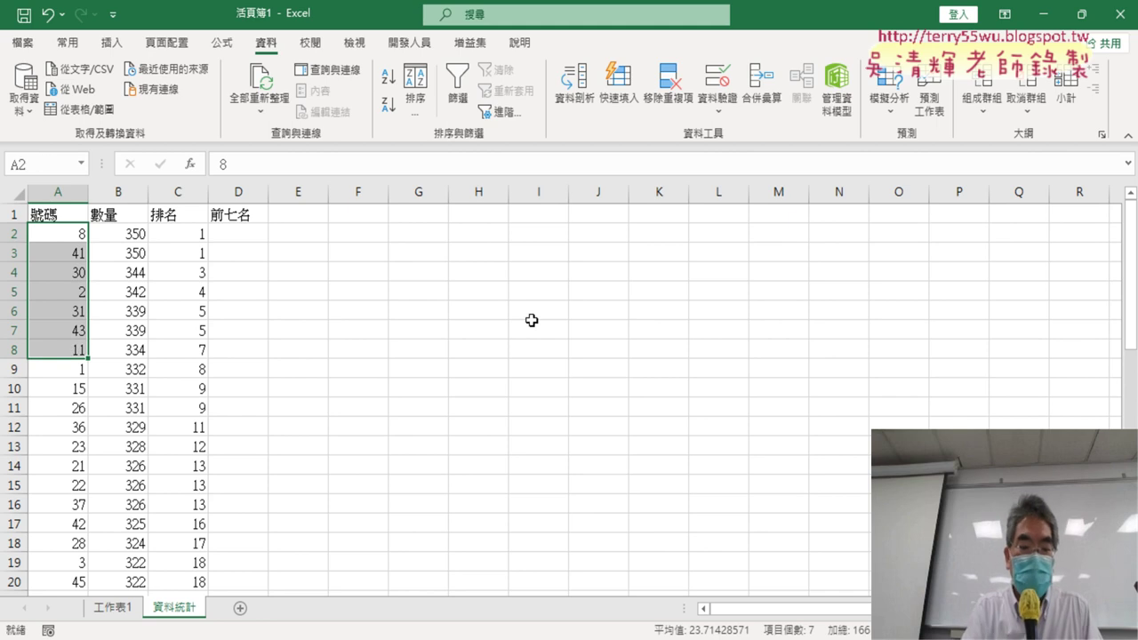
key(ctrl+c)
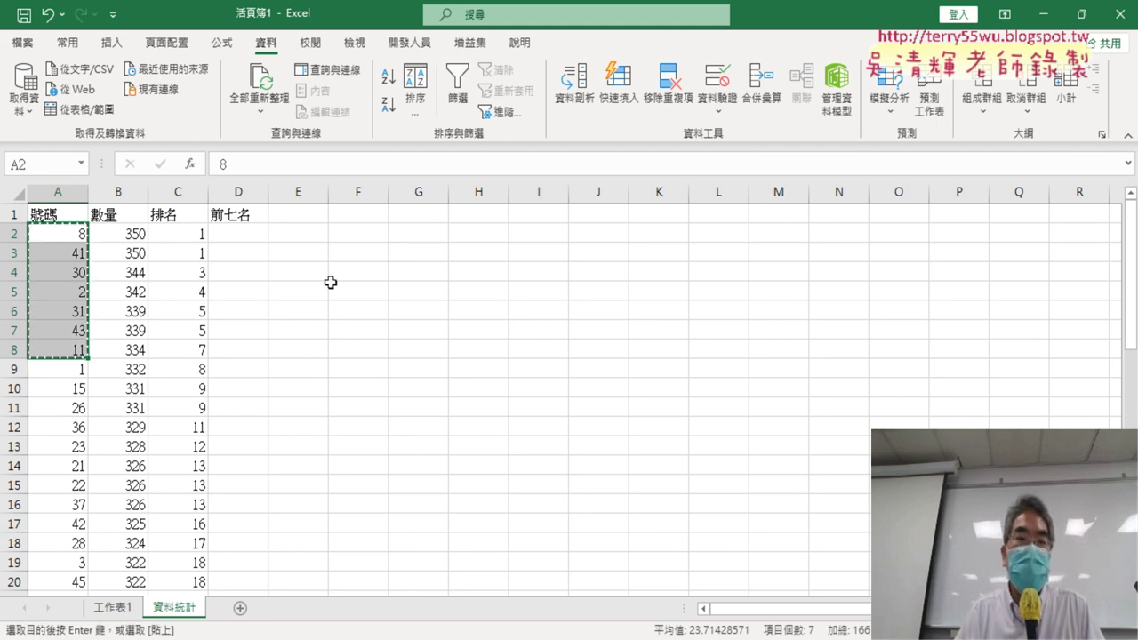
key(ctrl+v)
click(62, 214)
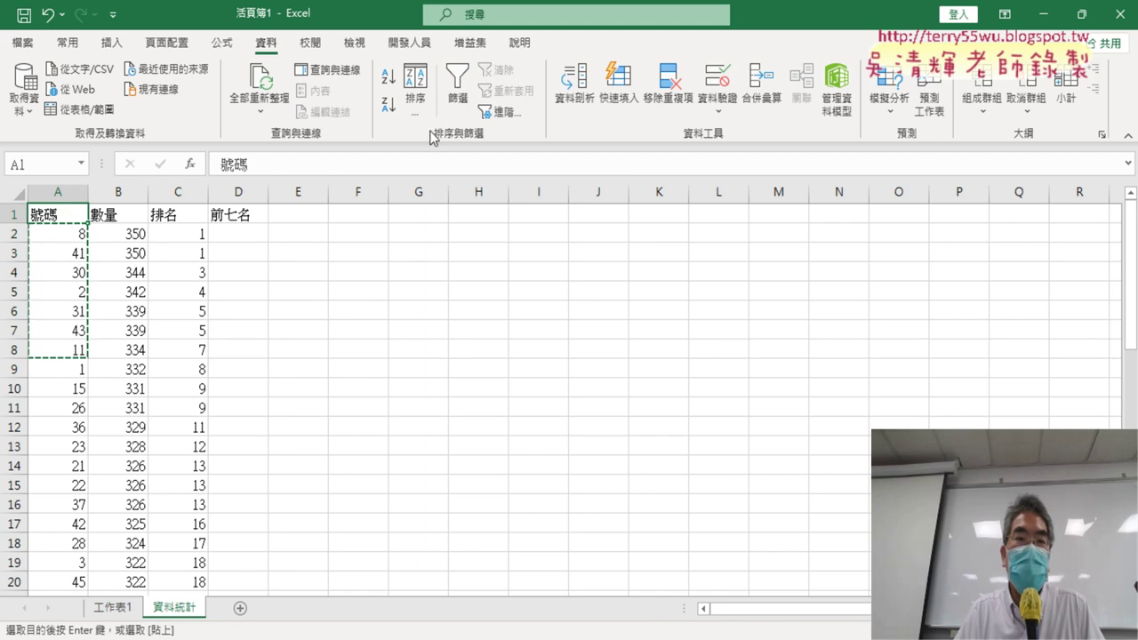
click(386, 84)
click(237, 235)
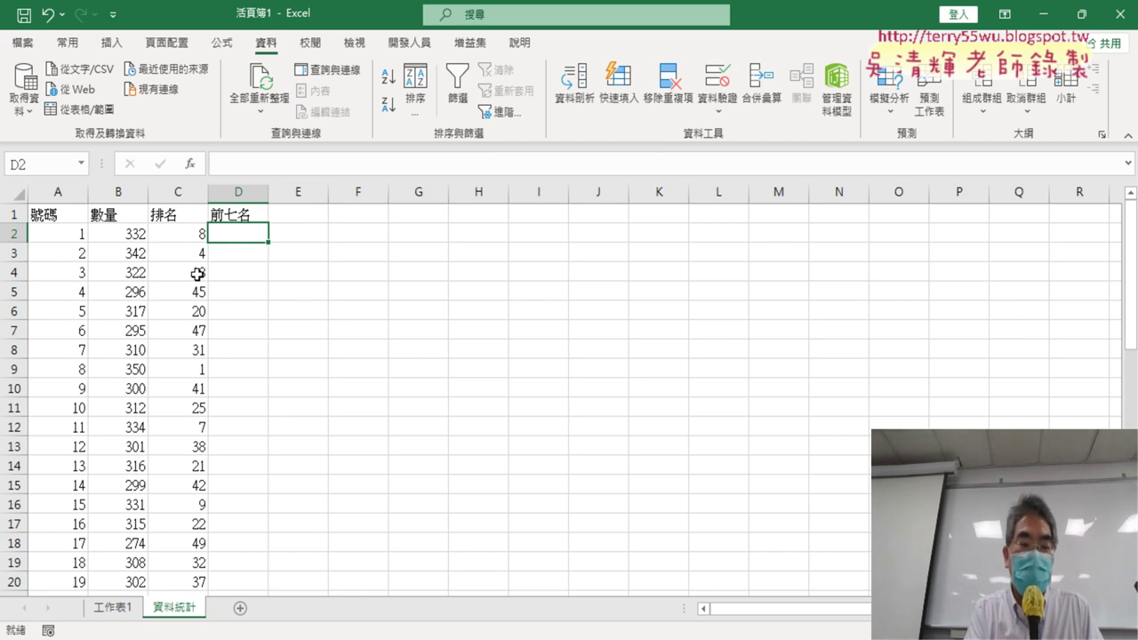
Step: Restore rank order and copy the seven top-ranked numbers in A2:A8 via 複製
key(ctrl+z)
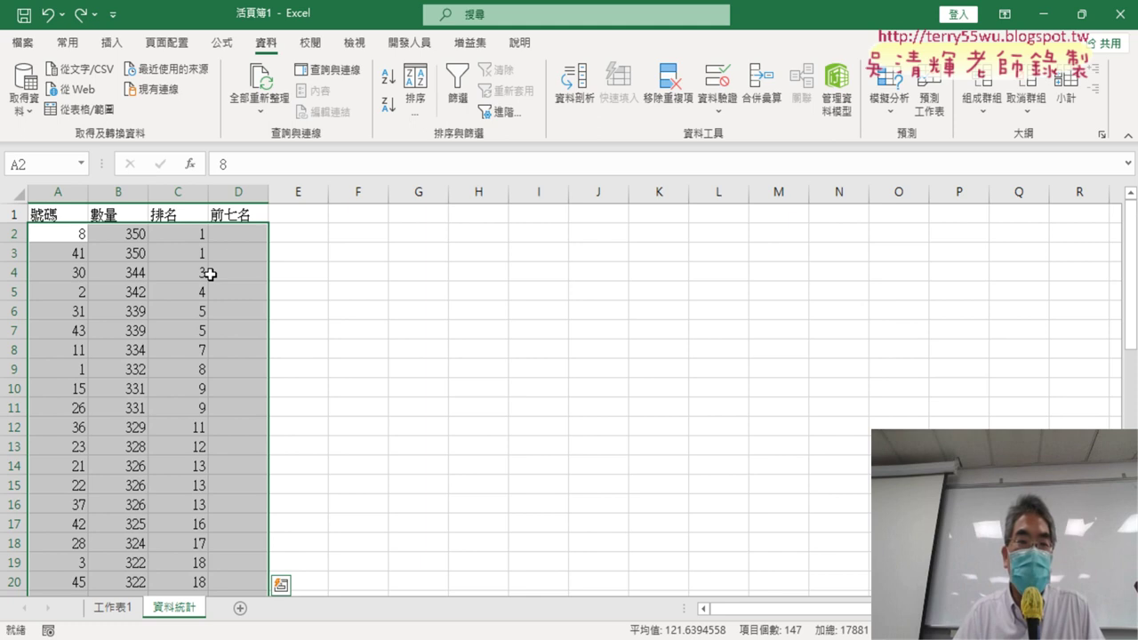
drag(56, 232, 56, 356)
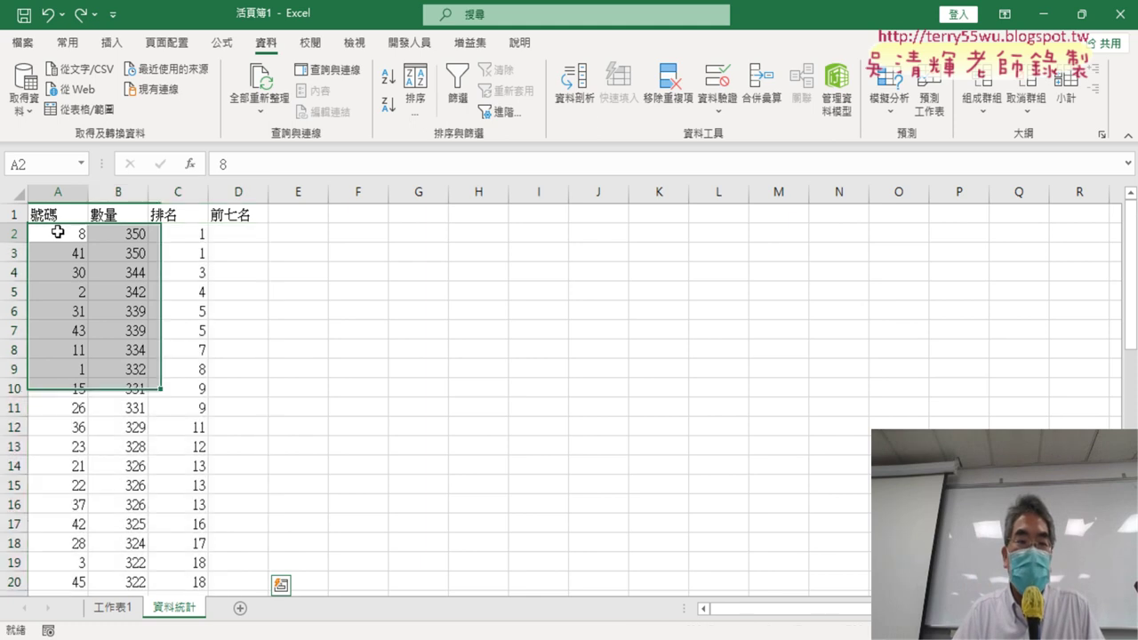
right_click(68, 267)
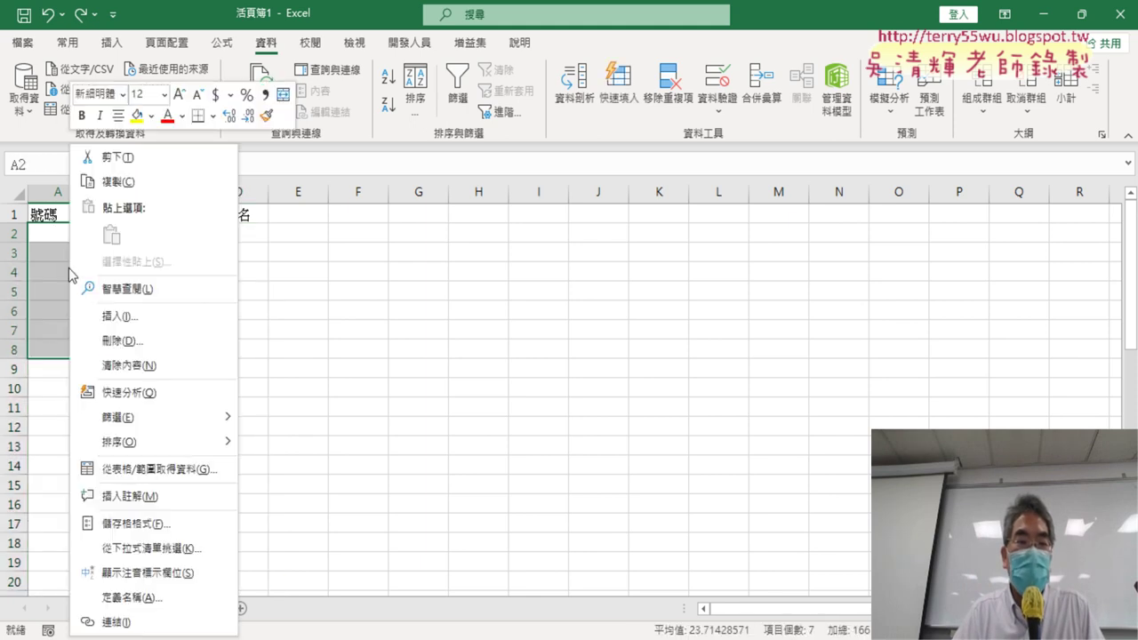
click(145, 184)
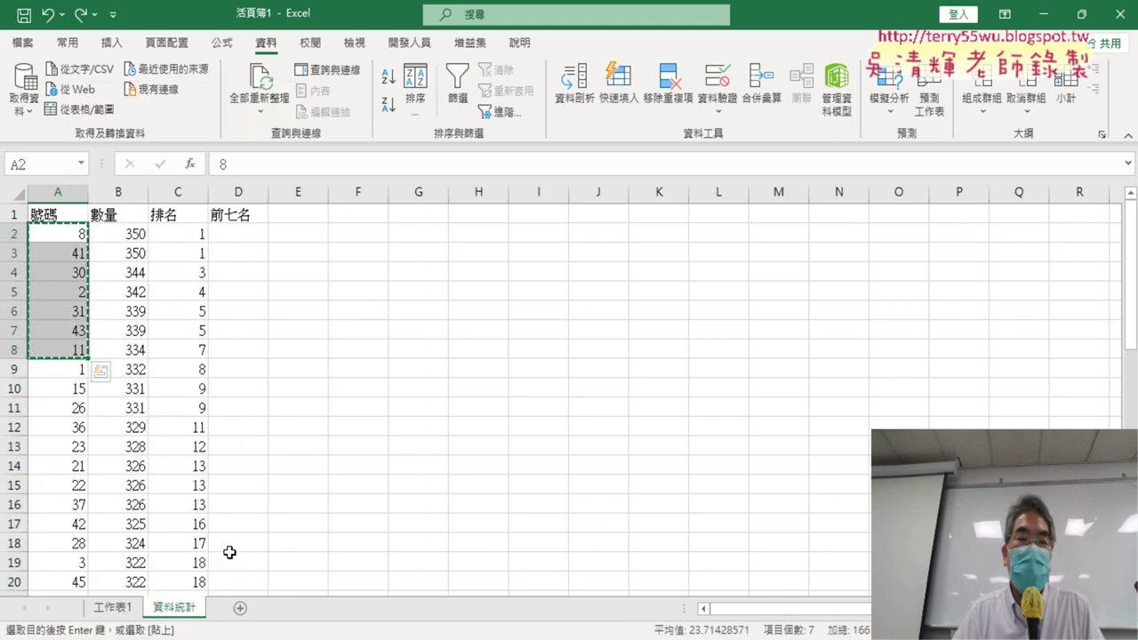
Step: Add a new sheet 工作表3 and paste the seven numbers into A1:A7
click(241, 611)
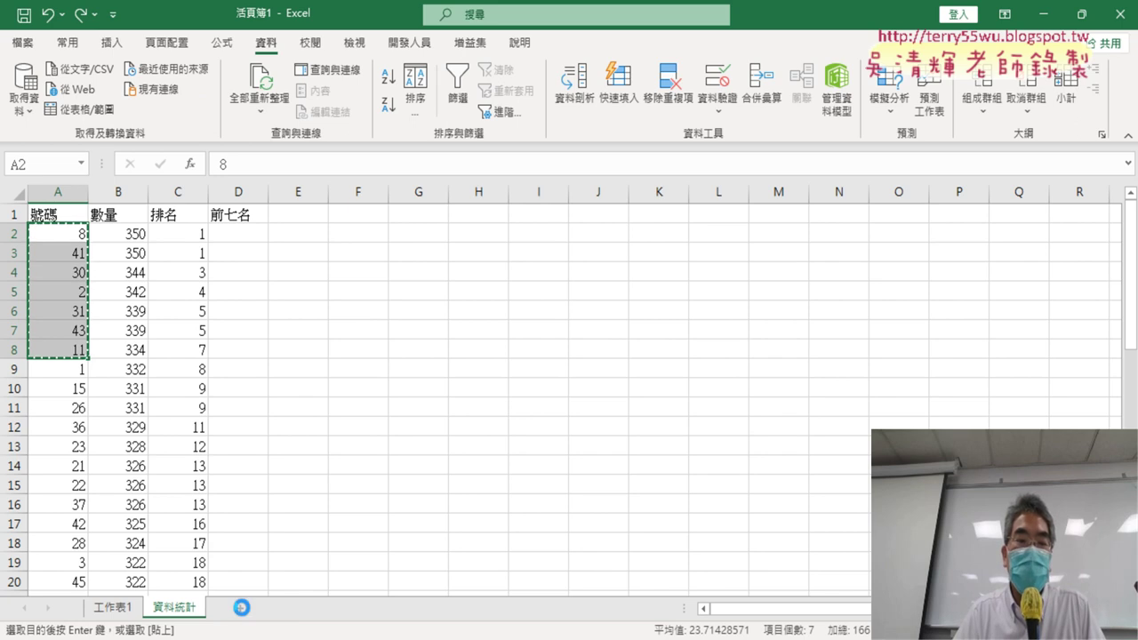
right_click(73, 224)
click(114, 235)
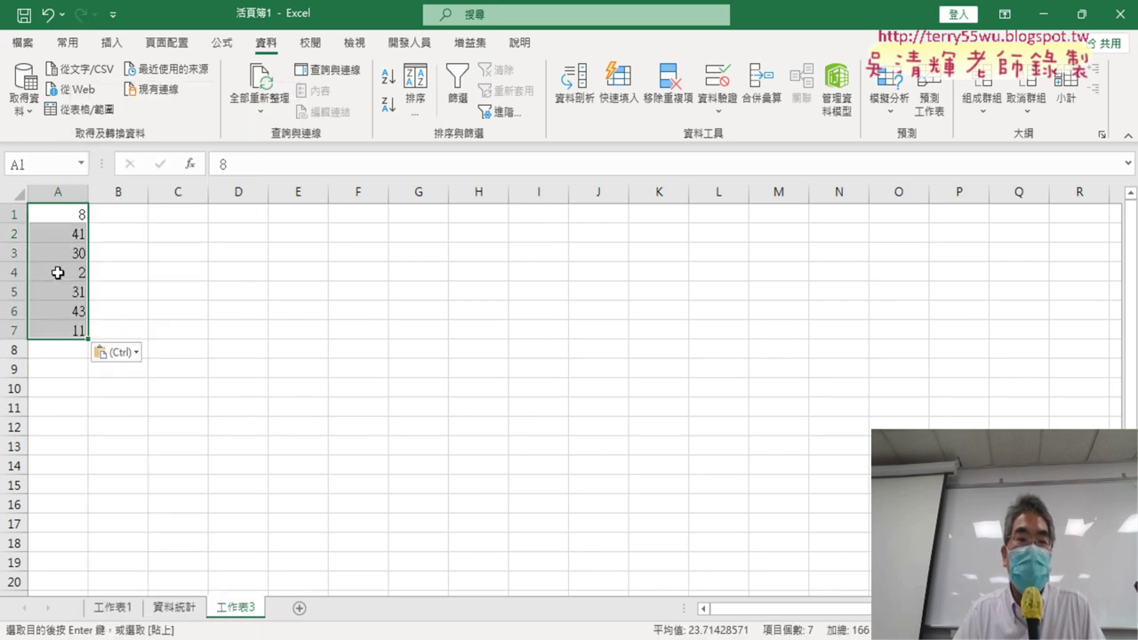
Step: Sort the 資料統計 table ascending by 號碼, then return to the numbers on 工作表3
click(174, 610)
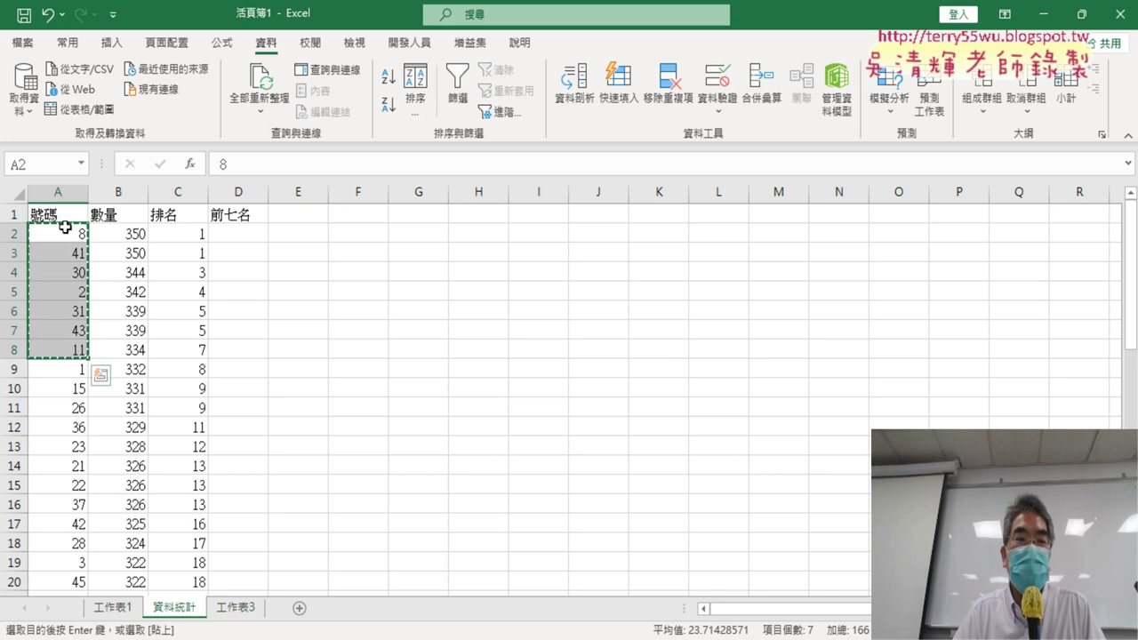
click(64, 216)
click(388, 78)
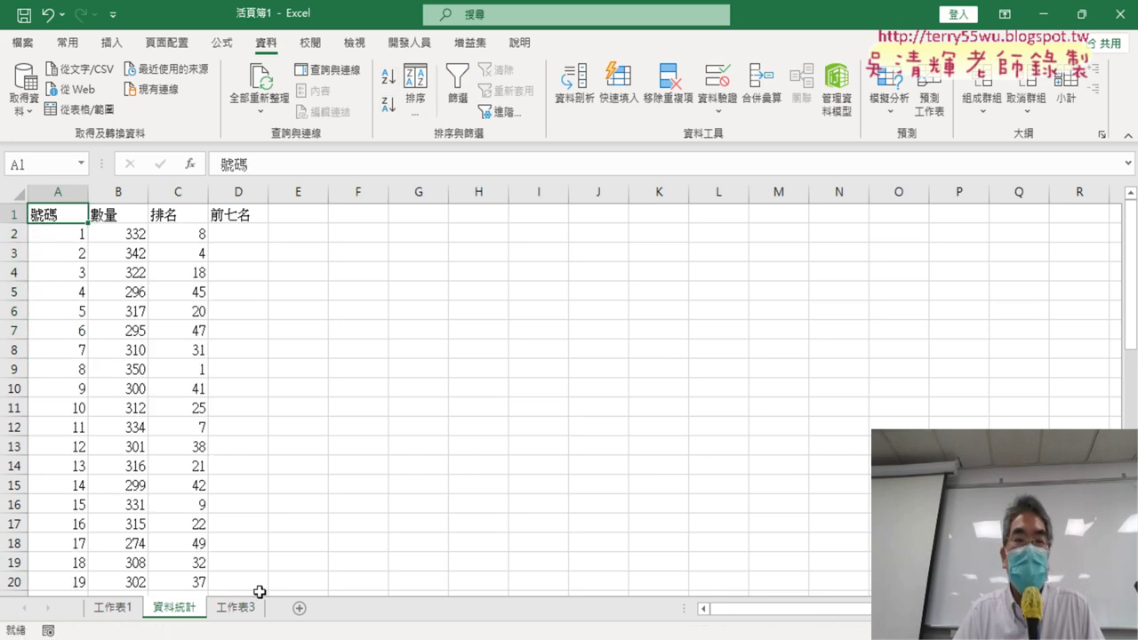
click(236, 608)
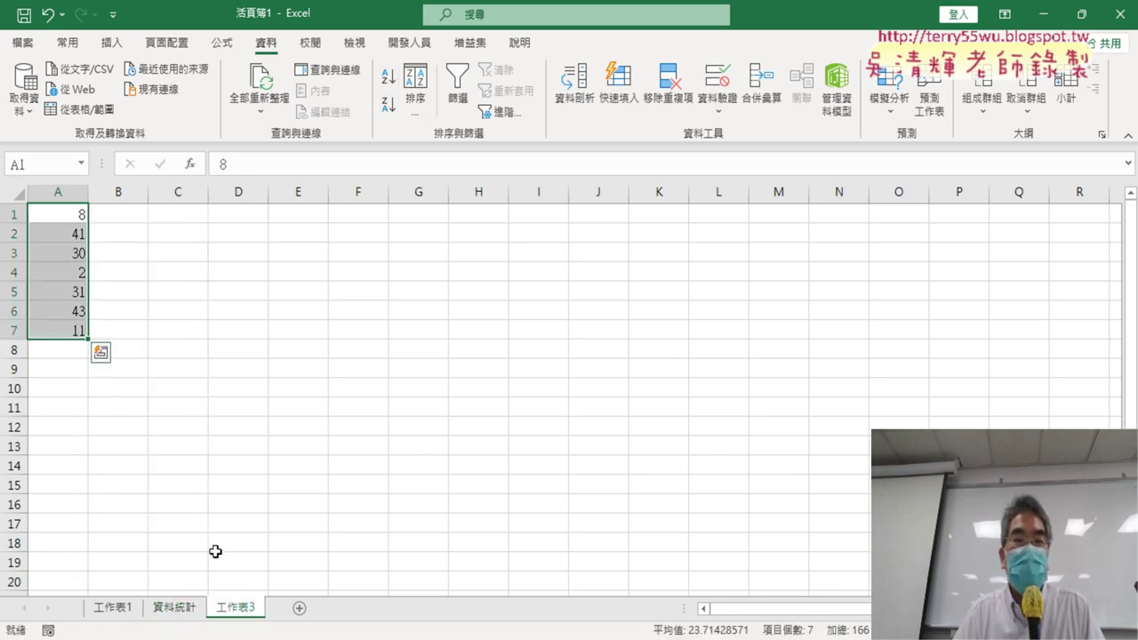
right_click(71, 269)
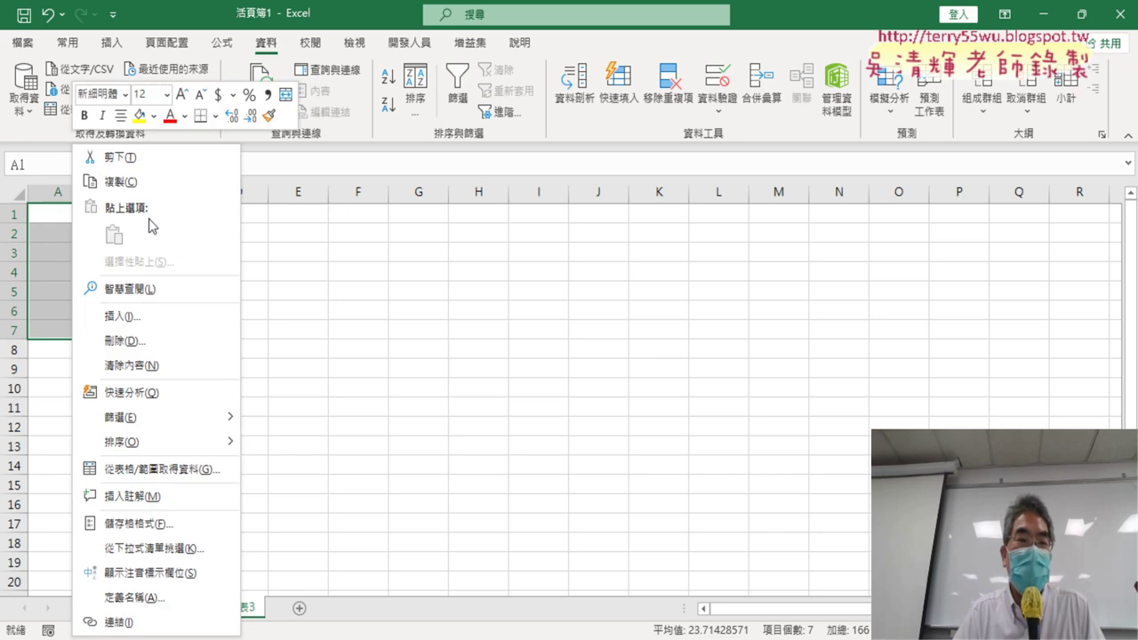
Step: Copy the numbers from 工作表3 and paste 8, 41, 30, 2, 31, 43, 11 into D2:D8
click(144, 183)
click(174, 608)
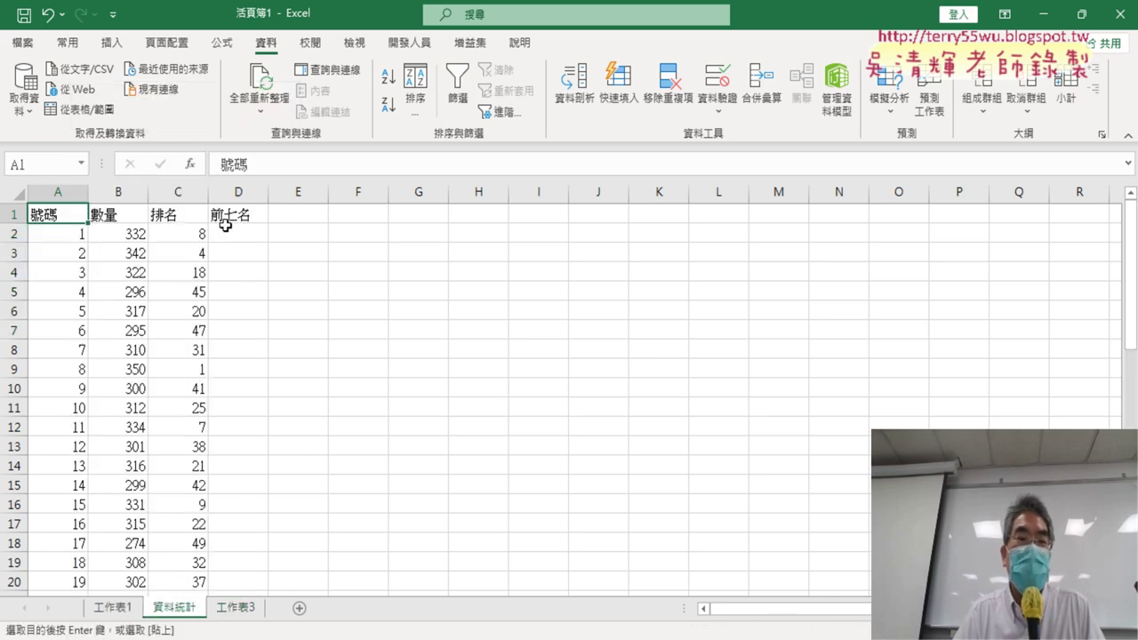
click(238, 233)
key(ctrl+v)
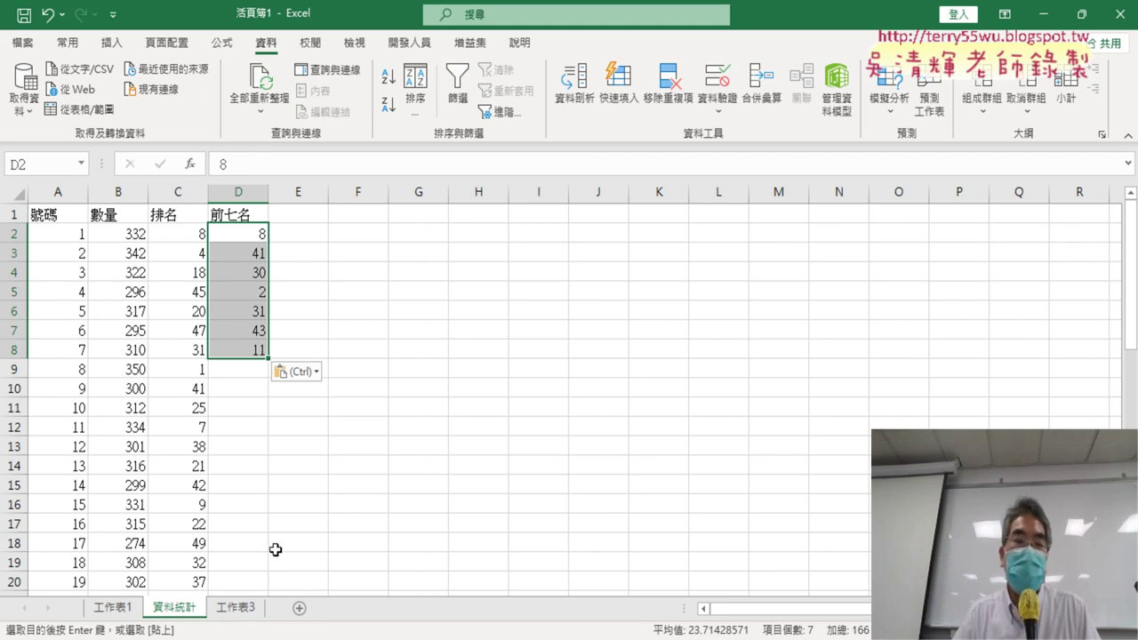
Step: Delete the temporary 工作表3 sheet
right_click(238, 608)
click(296, 409)
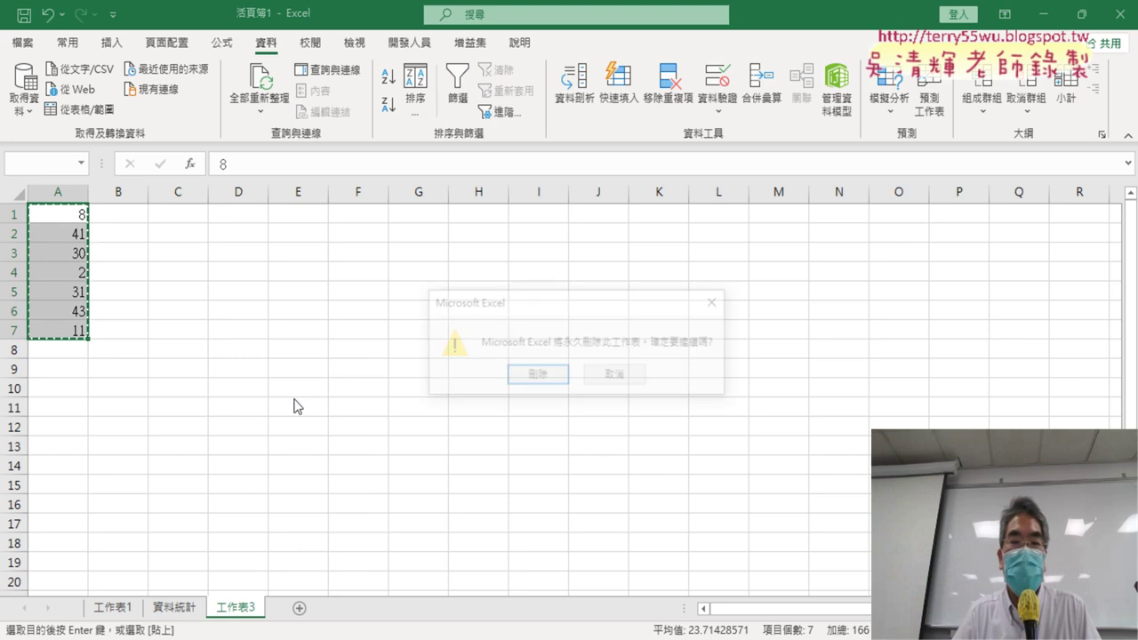
click(519, 377)
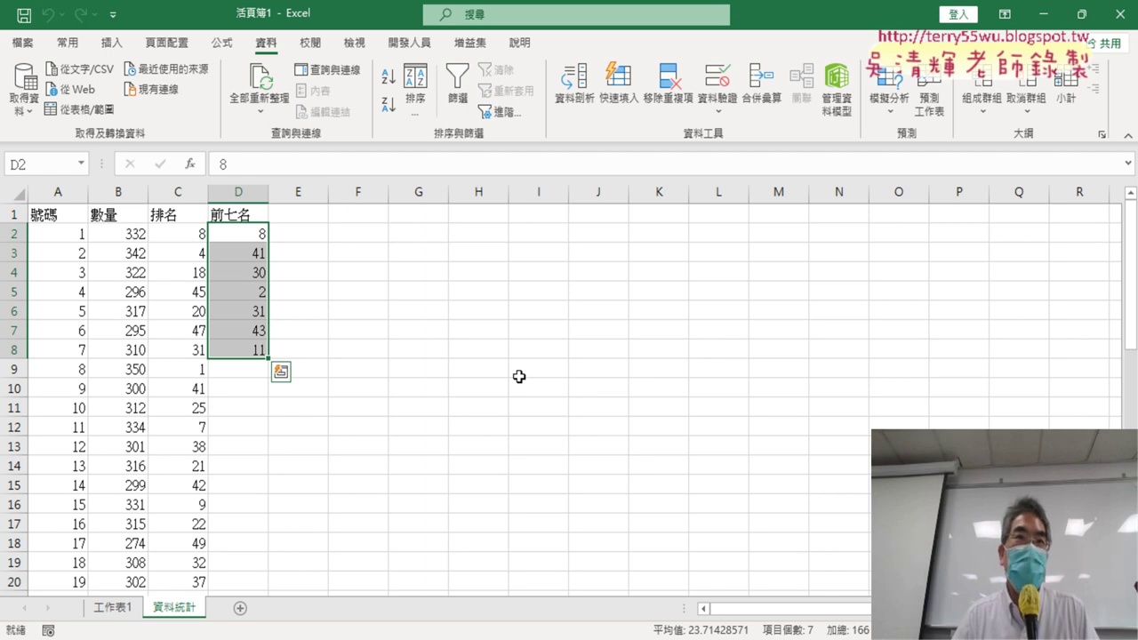
key(Escape)
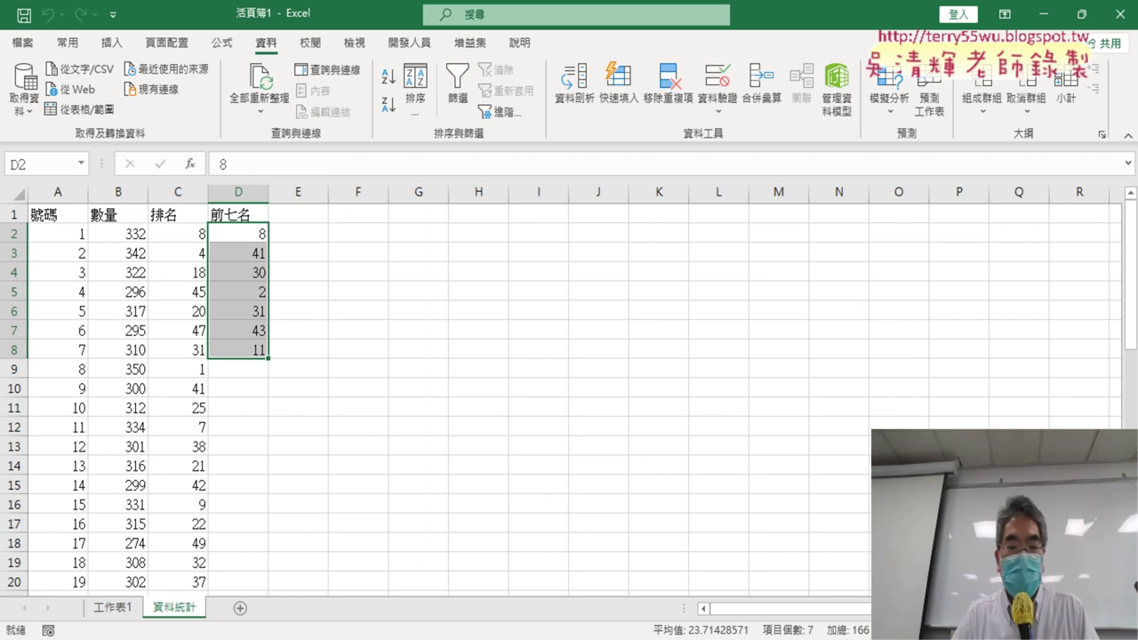
Step: In the Google Doc, add an End Sub line after Next to close the 前七名 macro
click(498, 542)
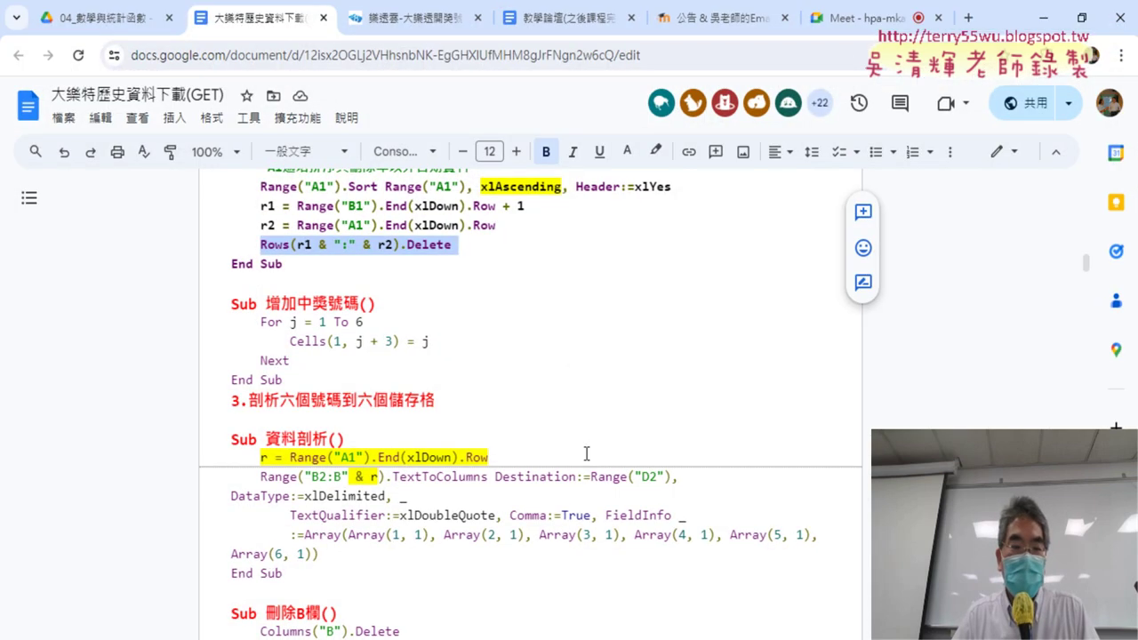
scroll(587, 453, down, 10)
scroll(617, 439, down, 5)
scroll(617, 439, down, 5)
scroll(617, 439, down, 5)
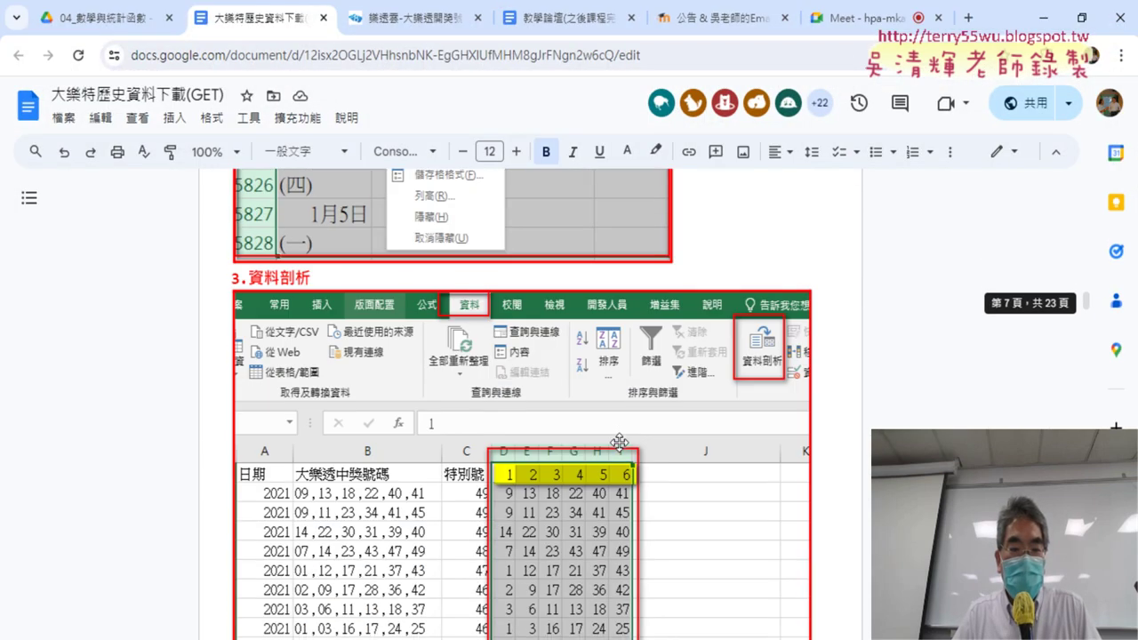
scroll(620, 442, down, 5)
scroll(619, 442, down, 5)
scroll(620, 443, down, 3)
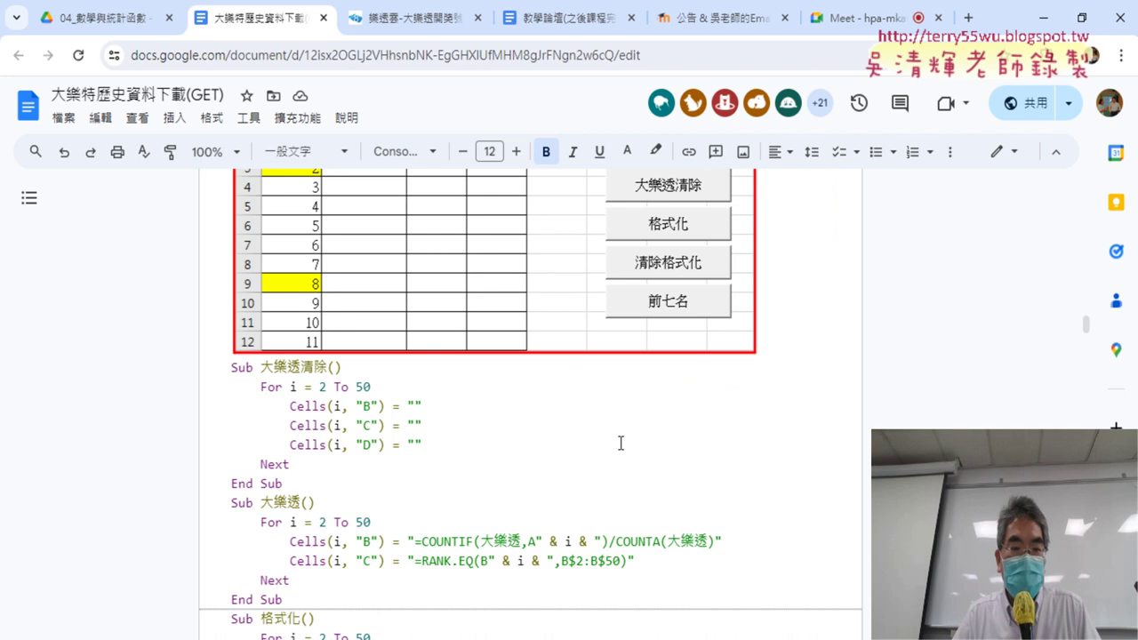
scroll(621, 442, down, 3)
scroll(620, 442, down, 3)
scroll(620, 442, down, 3)
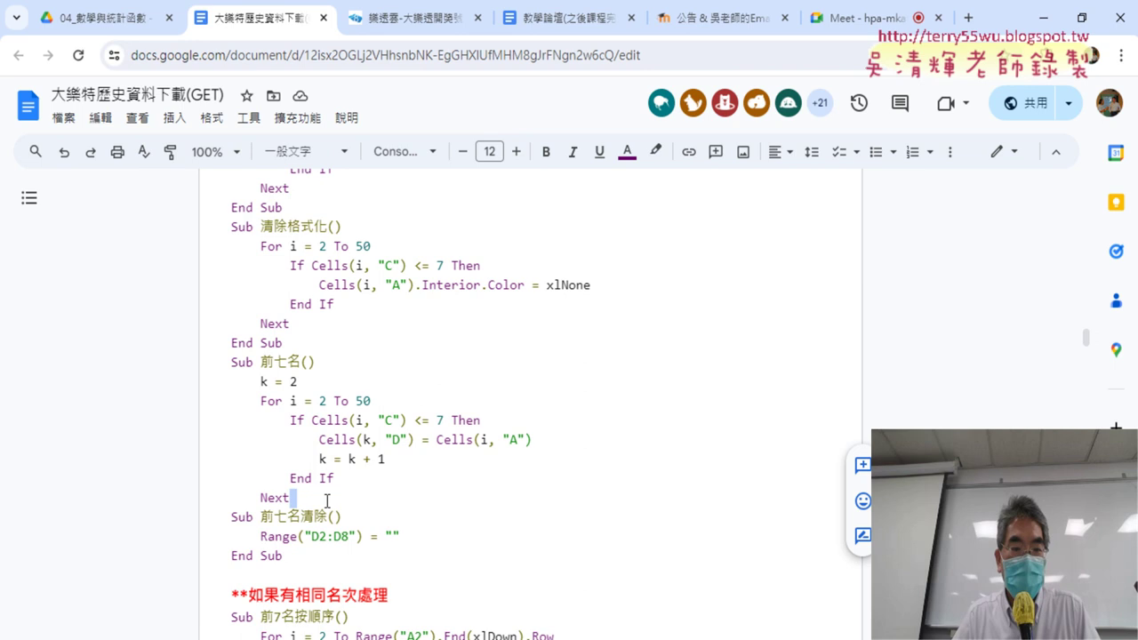
key(Return)
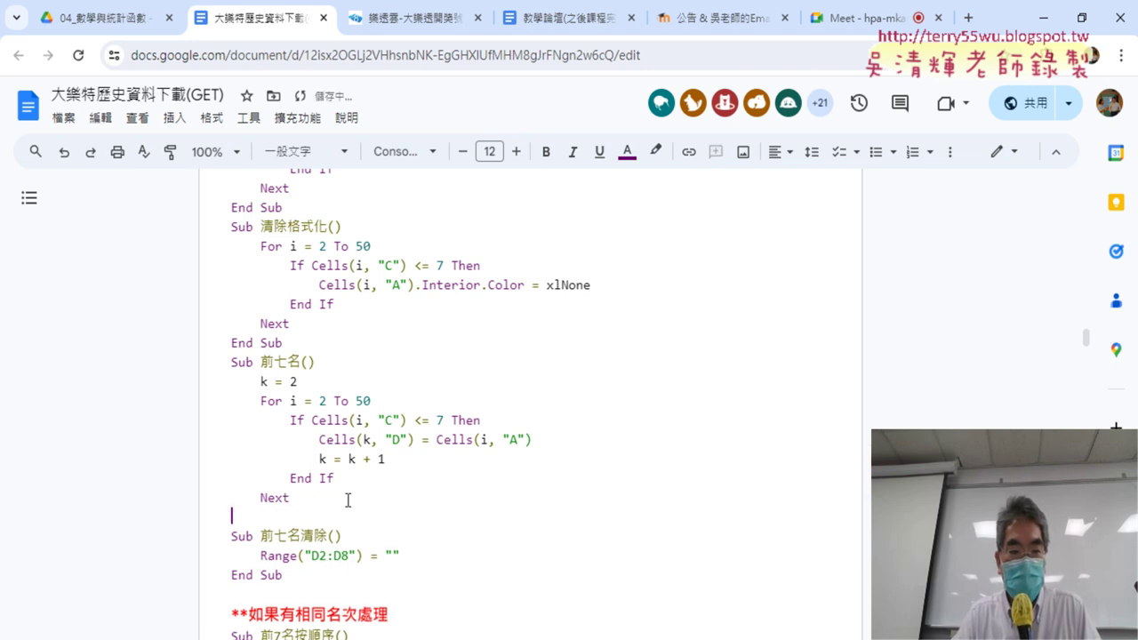
drag(283, 578, 230, 576)
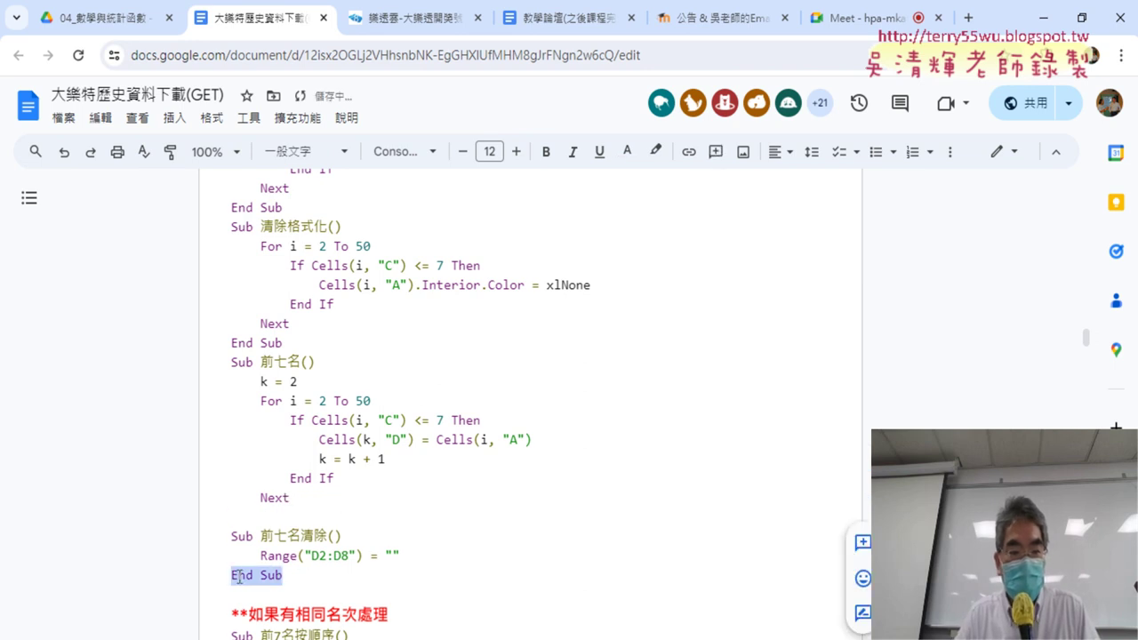
key(ctrl+c)
click(240, 515)
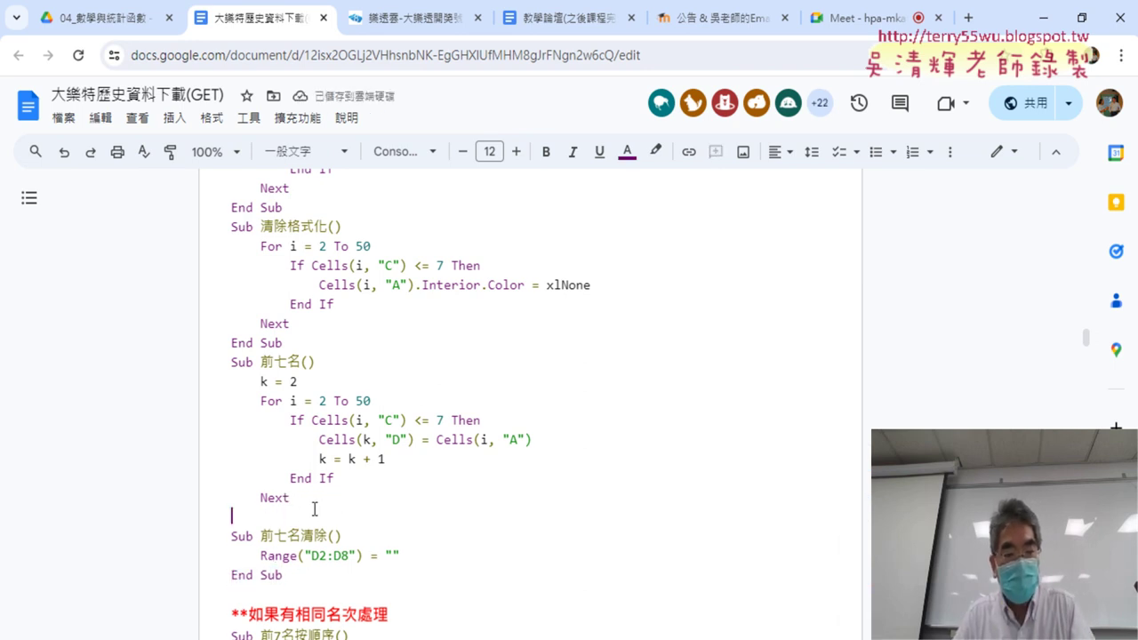
key(ctrl+v)
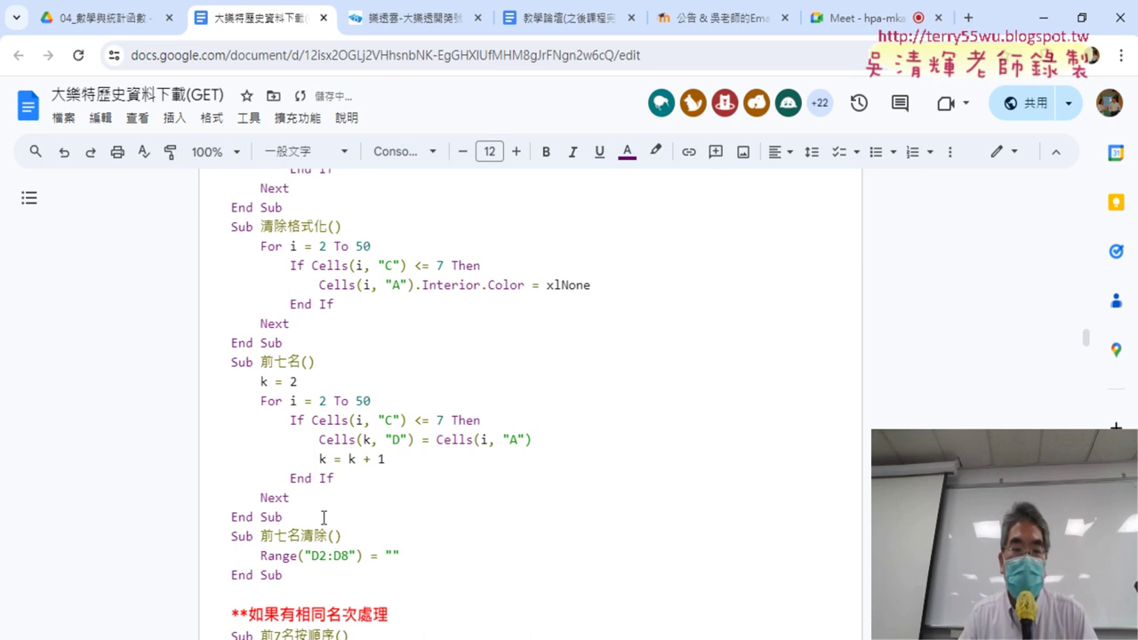
Step: Select the 前七名 and 前七名清除 macro code, then return to Excel
drag(323, 517, 226, 363)
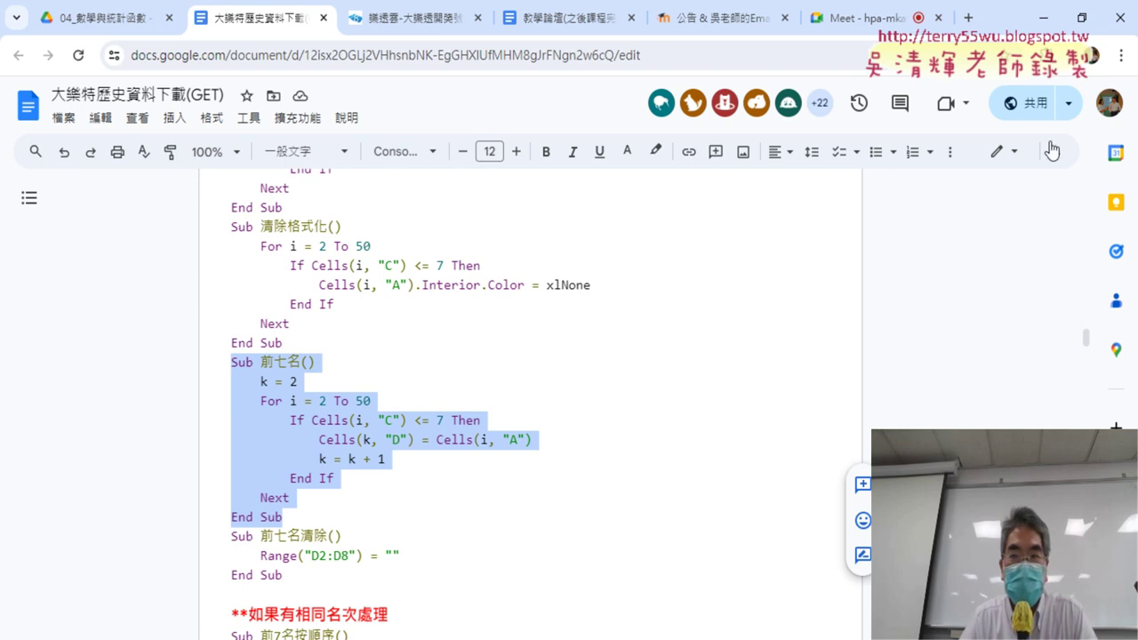
scroll(469, 406, down, 1)
drag(282, 487, 225, 272)
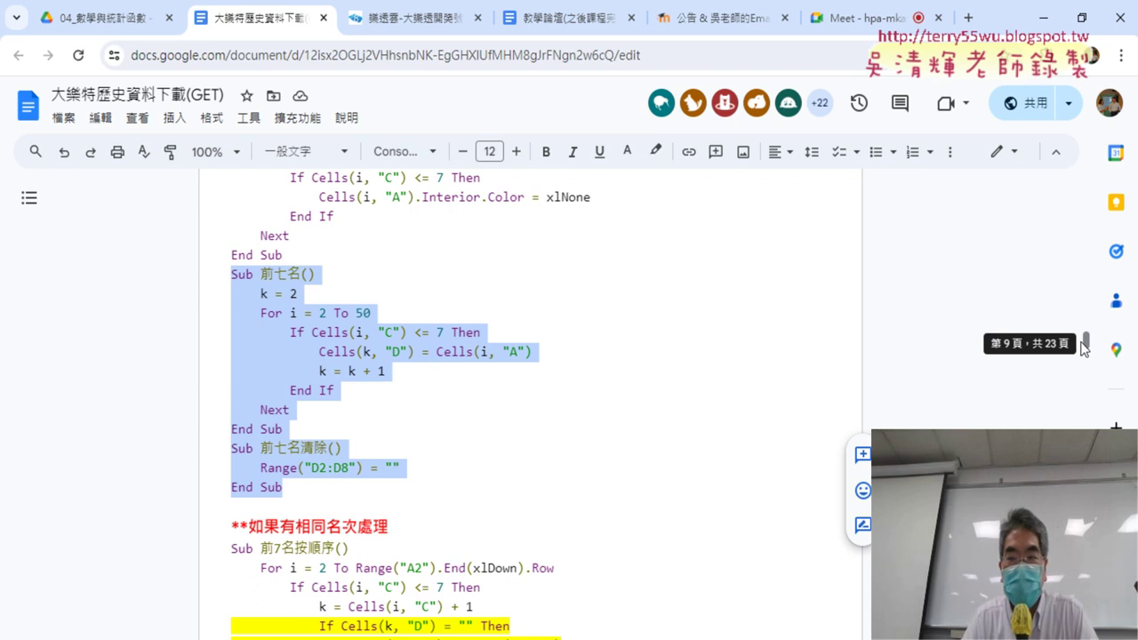
click(1044, 18)
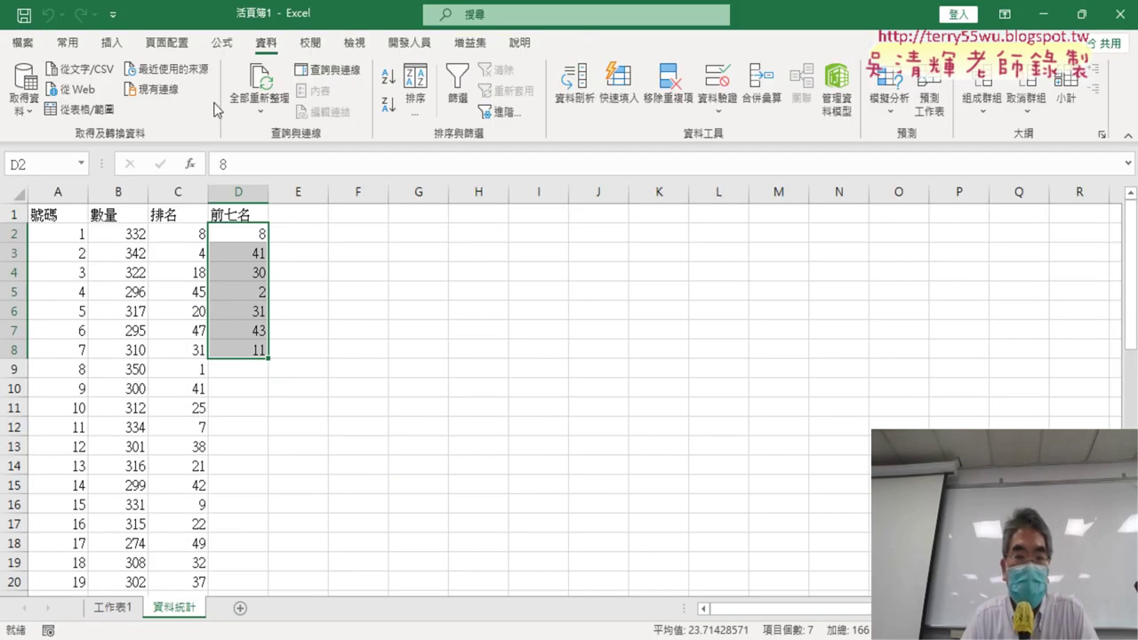
Step: Paste the 前七名 and 前七名清除 macros into Module1 in the VBA editor
click(409, 42)
click(34, 89)
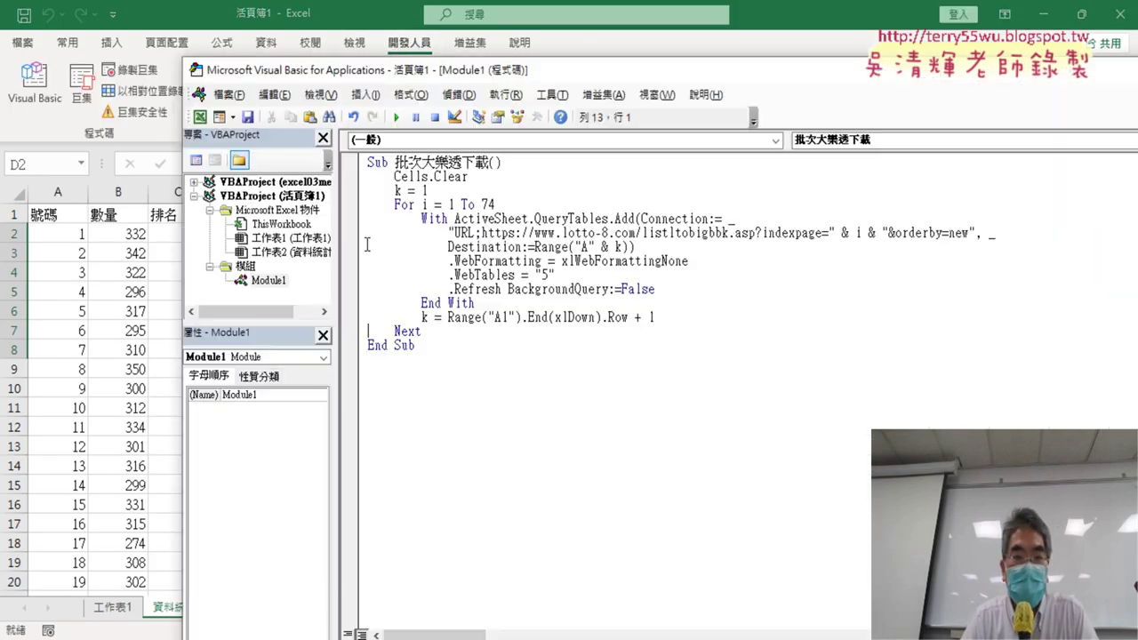
drag(477, 74, 692, 65)
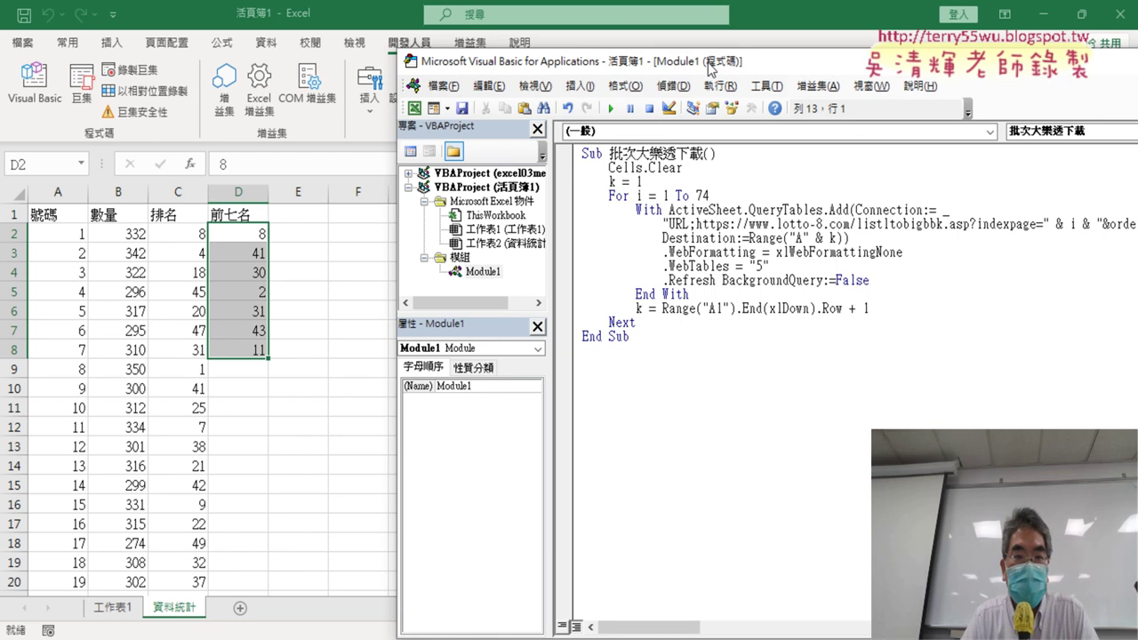
click(627, 358)
key(ctrl+v)
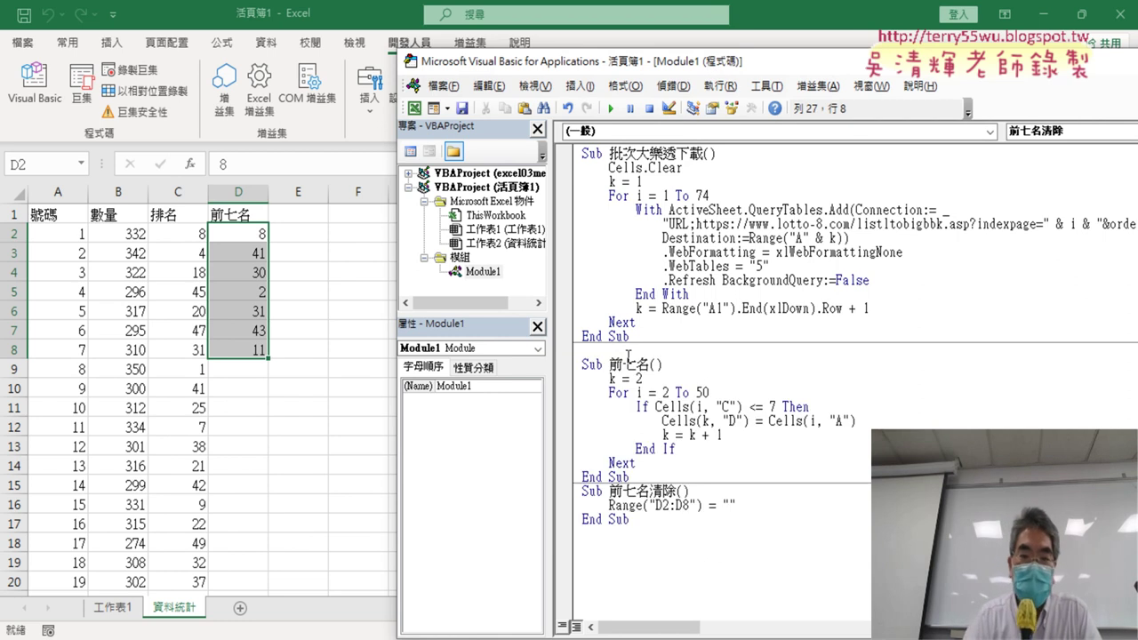
key(shift+Up)
key(shift+Up)
key(shift+Down)
key(shift+Down)
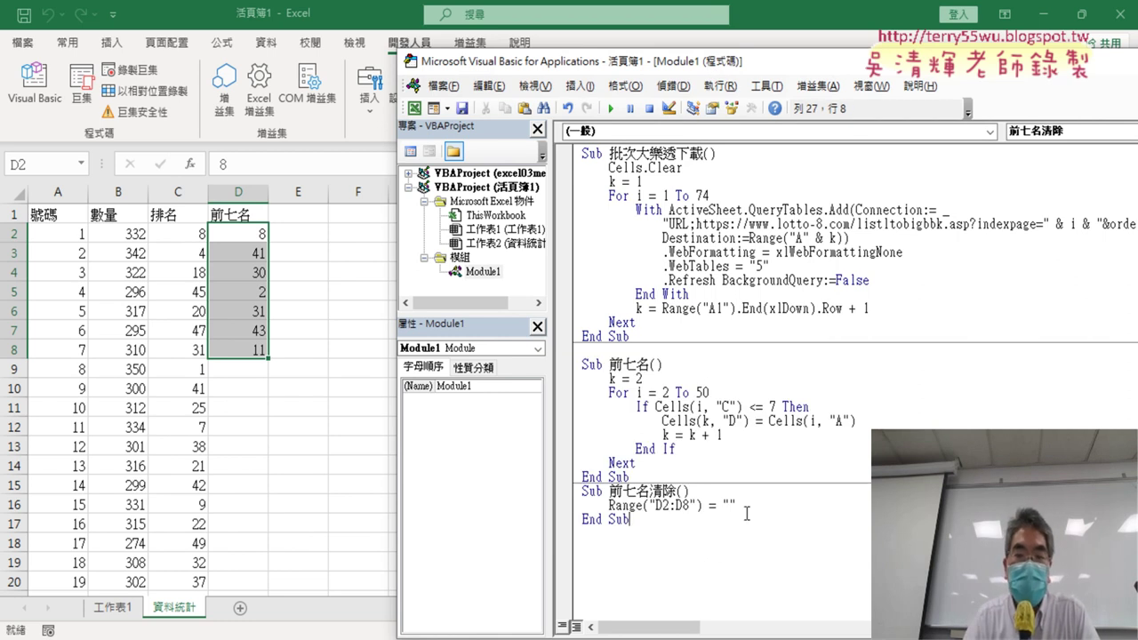
Step: Highlight the line that empties D2:D8 and run the 前七名清除 macro
drag(608, 505, 736, 505)
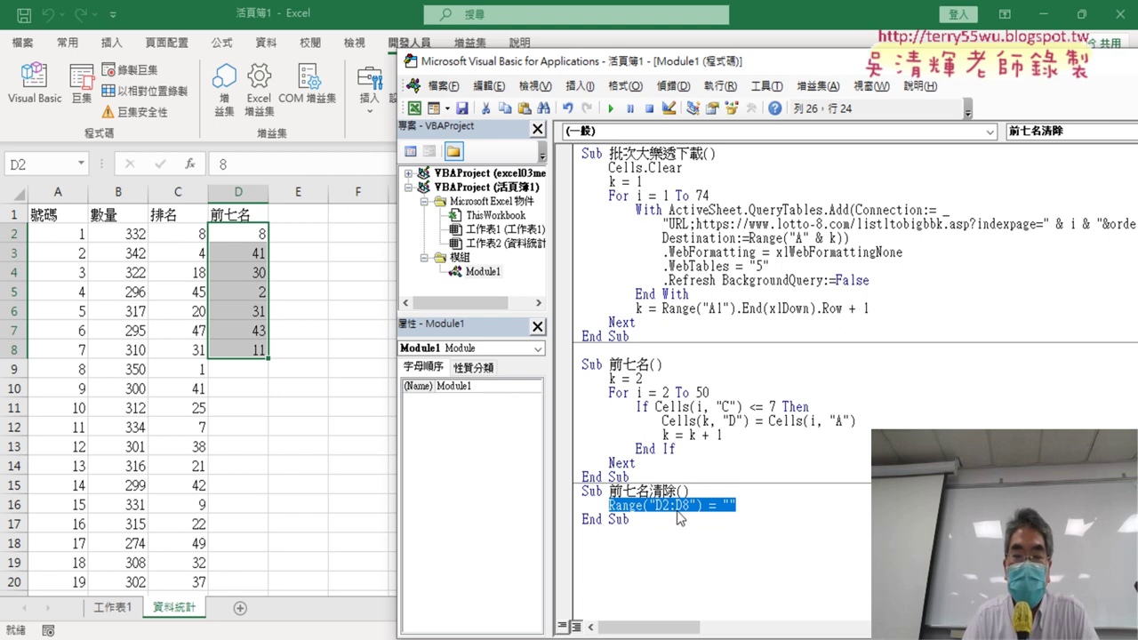
drag(736, 505, 709, 505)
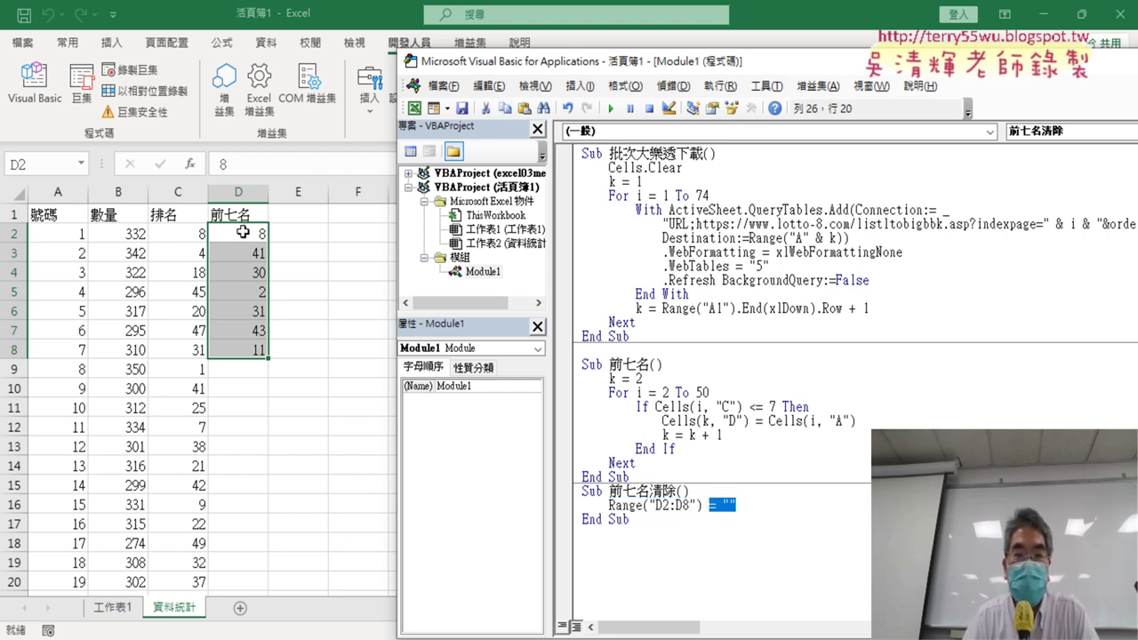
click(610, 107)
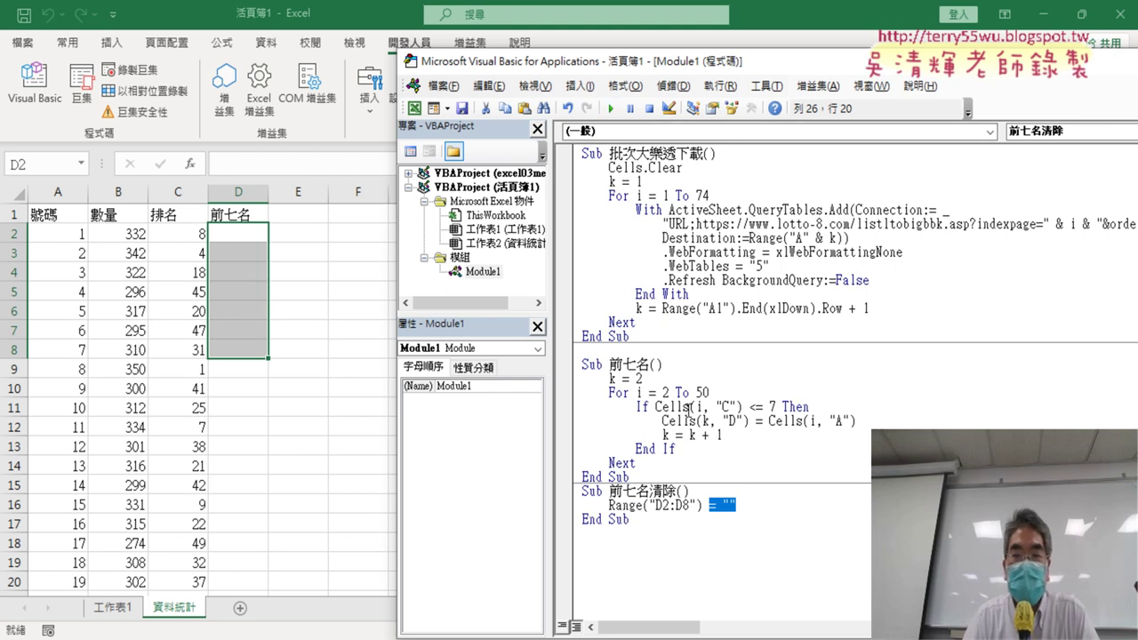
Step: Explain the 前七名 code: the row 2–50 loop, column C rank check, and copy into column D
click(687, 409)
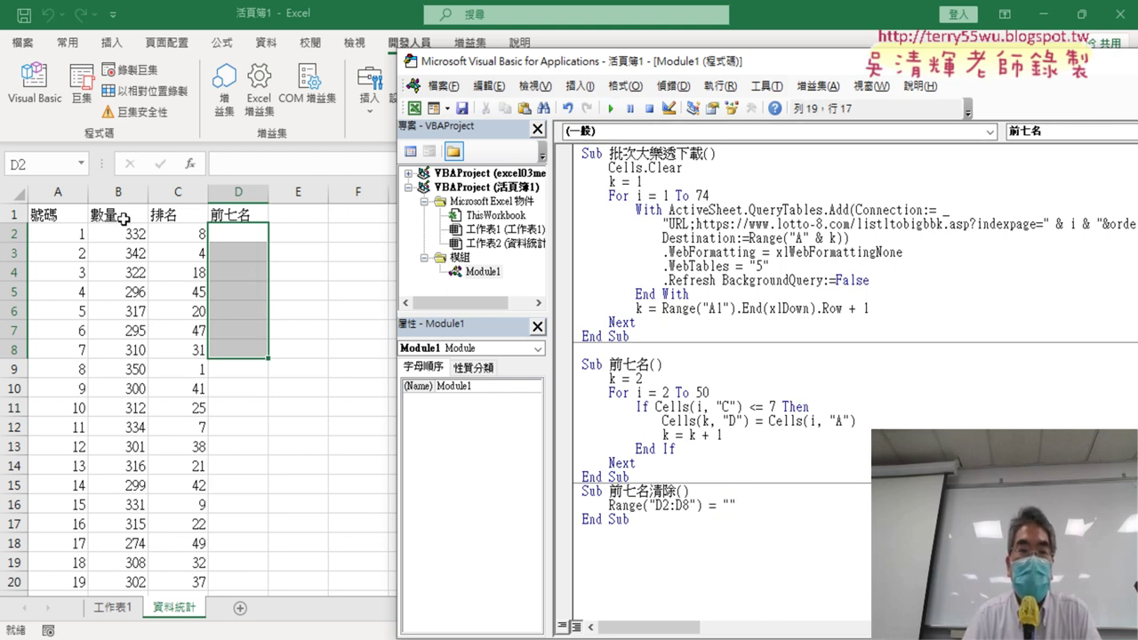
click(570, 396)
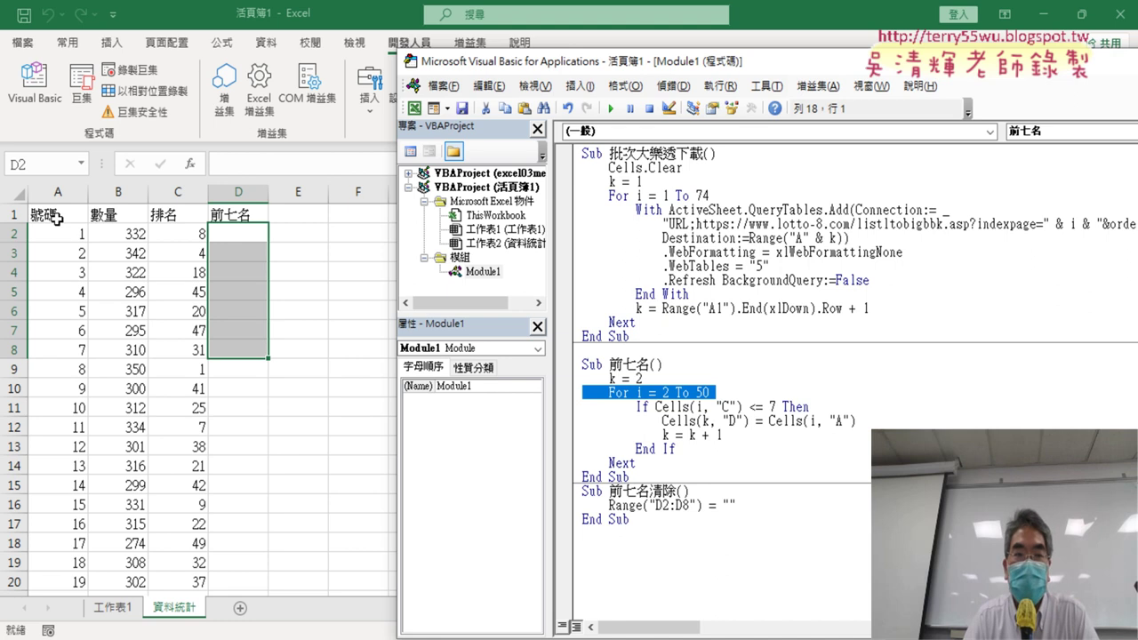
click(709, 392)
drag(663, 392, 743, 407)
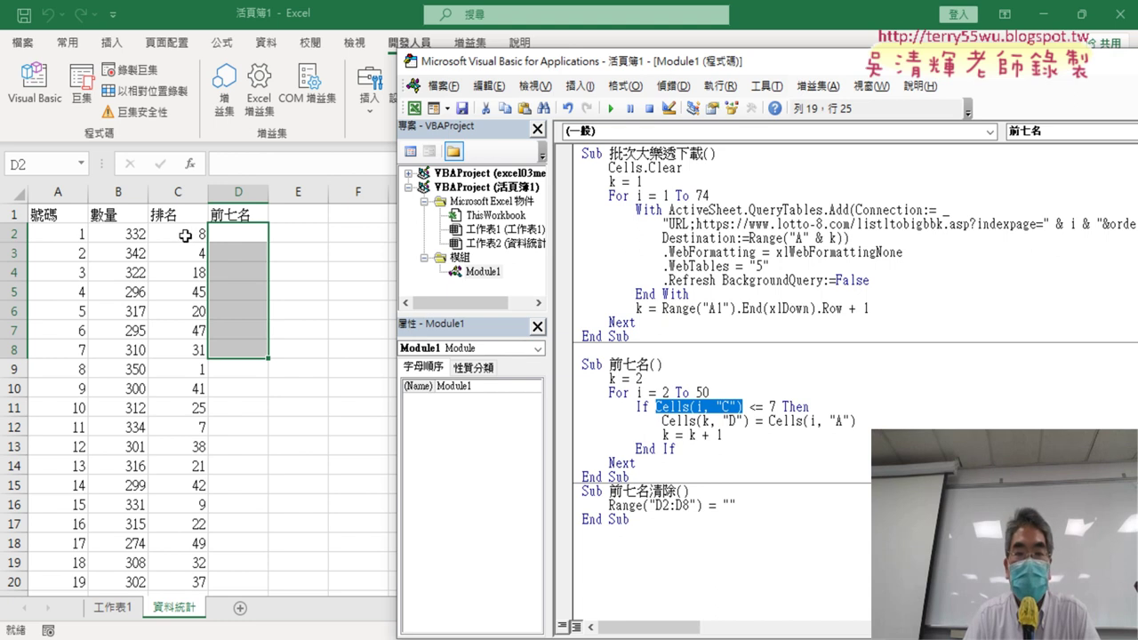
drag(777, 406, 750, 407)
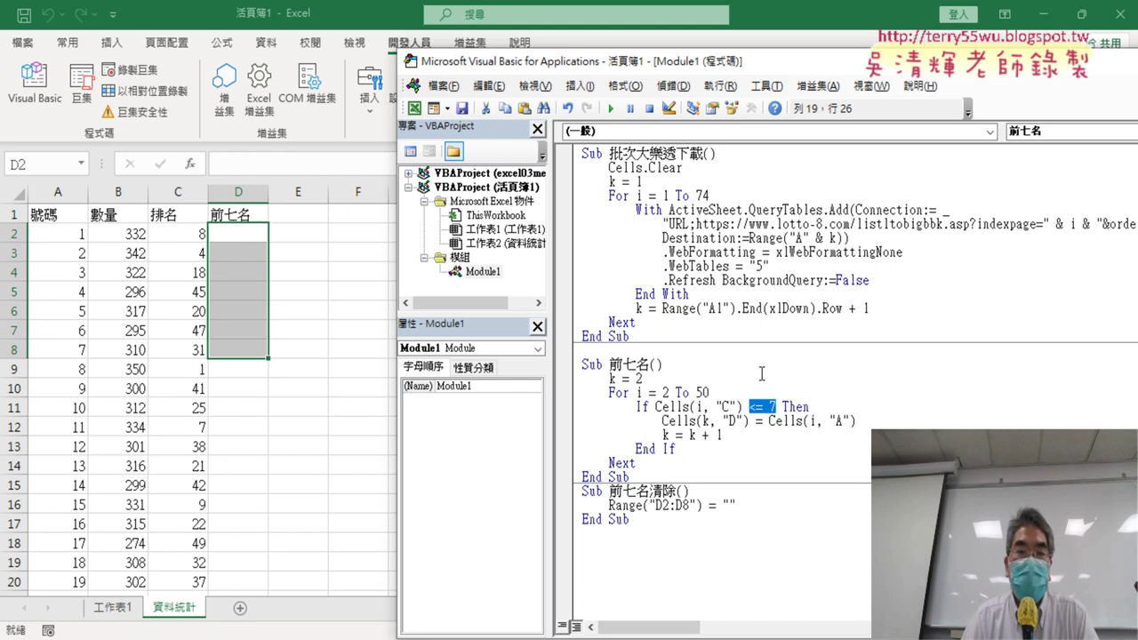
drag(856, 421, 769, 422)
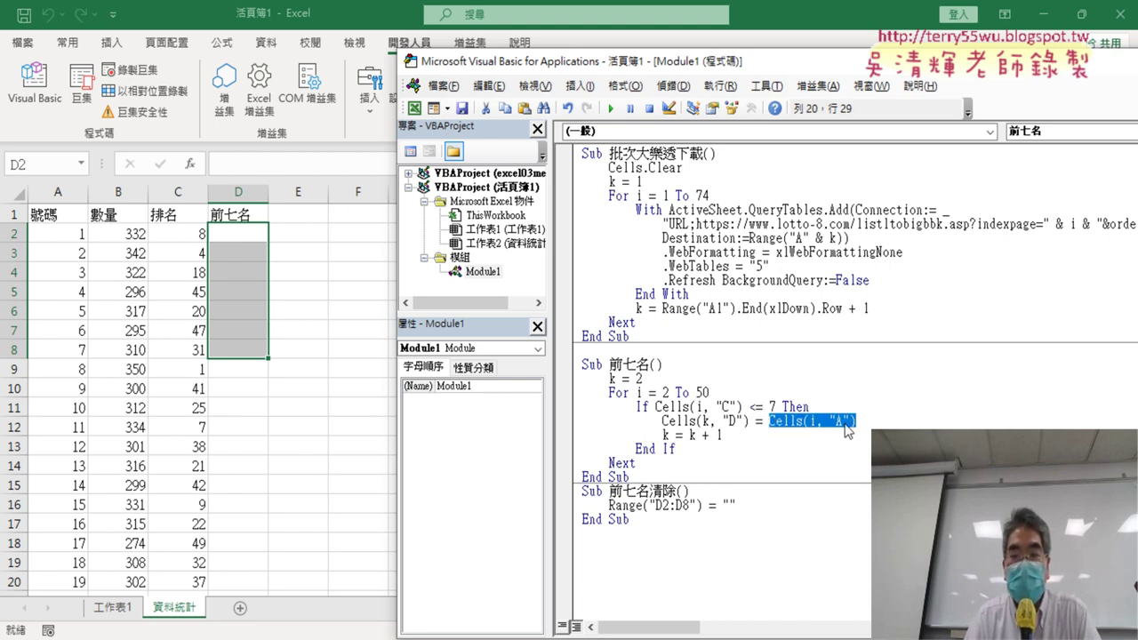
drag(656, 407, 856, 424)
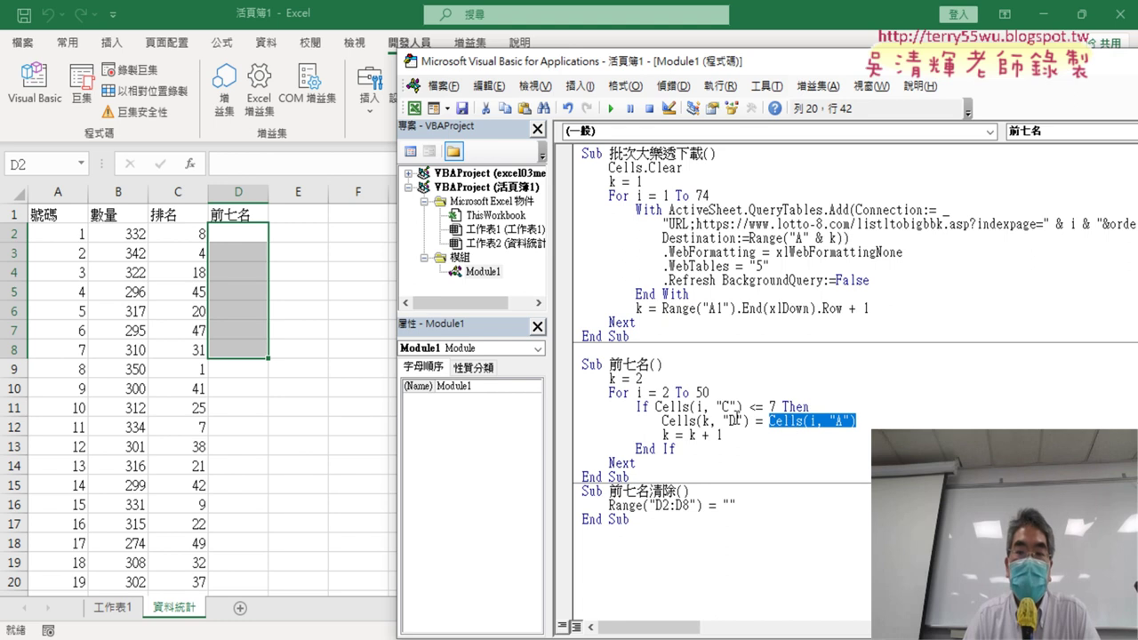
drag(749, 421, 663, 421)
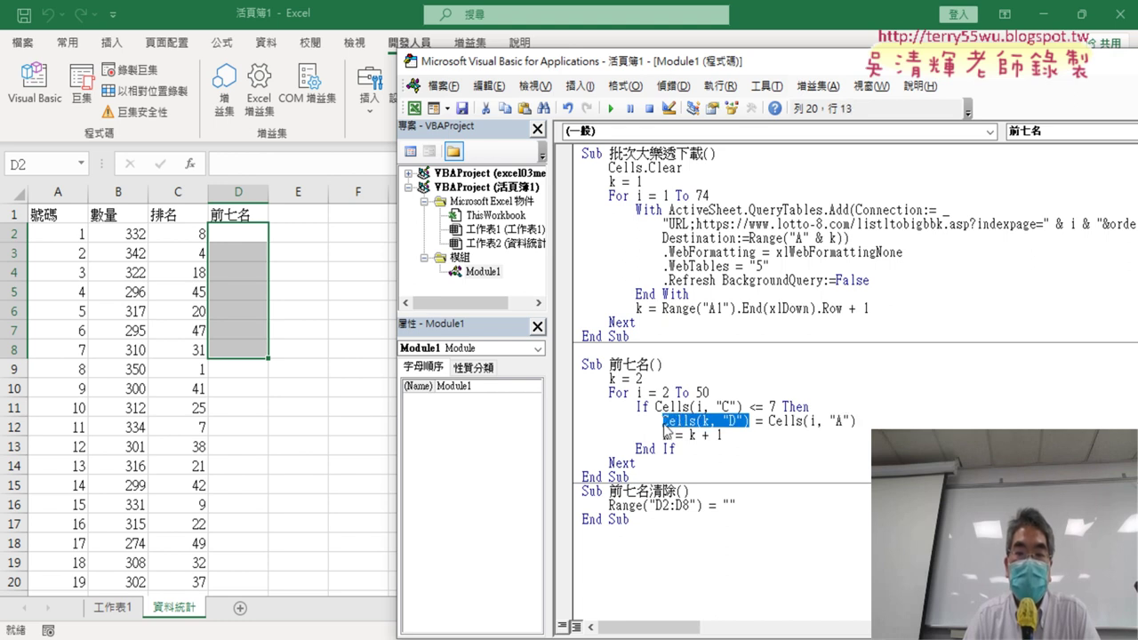
click(759, 421)
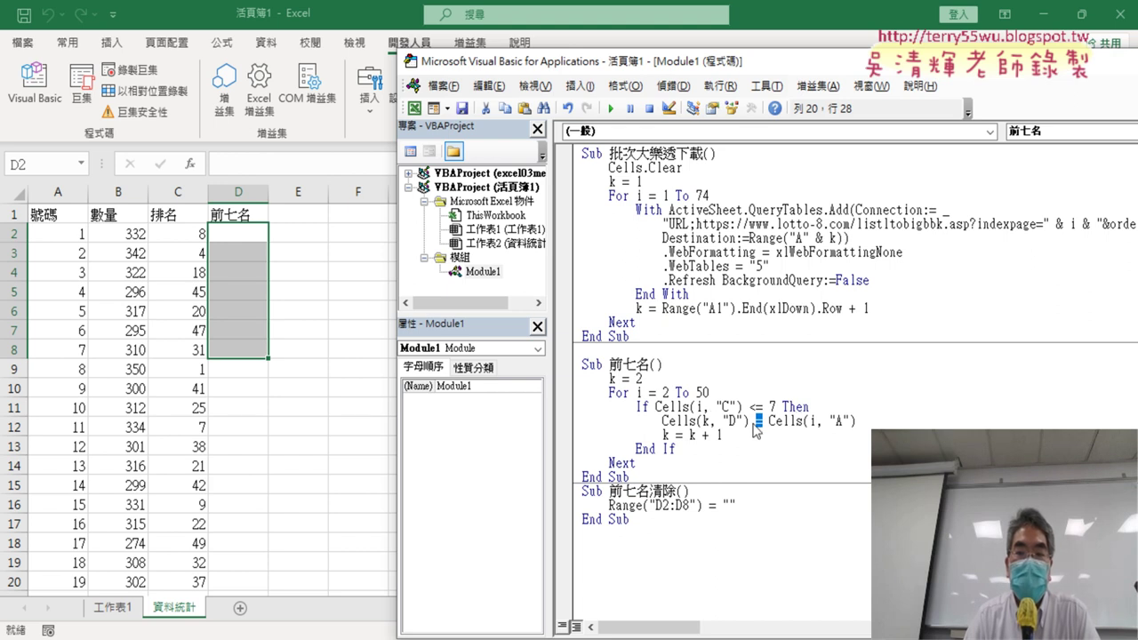
drag(743, 421, 723, 422)
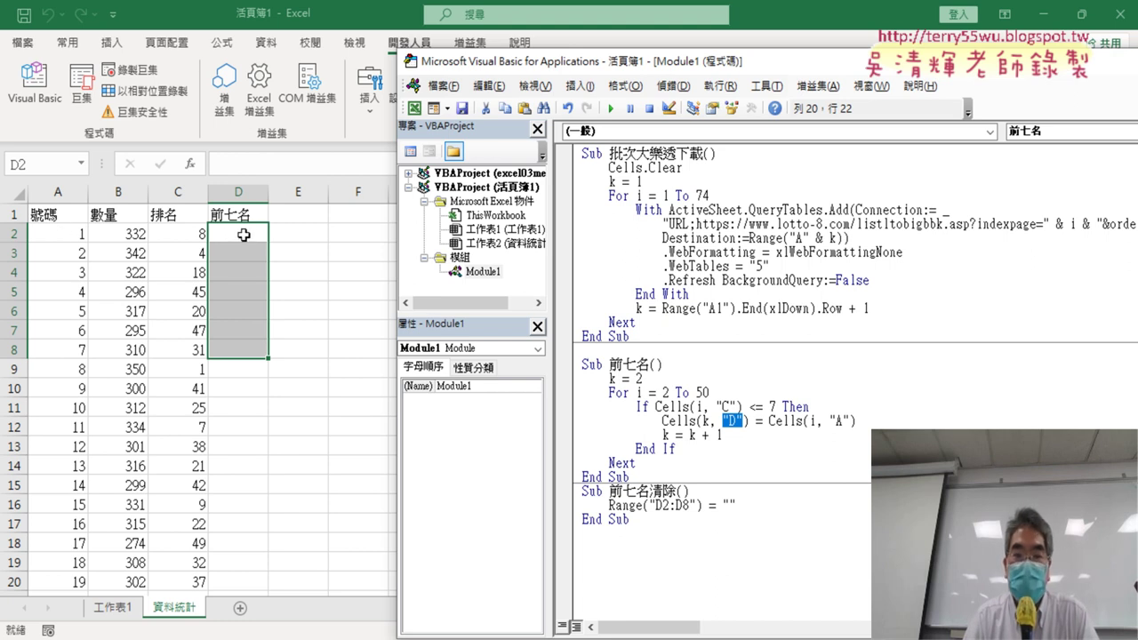
drag(640, 378, 612, 379)
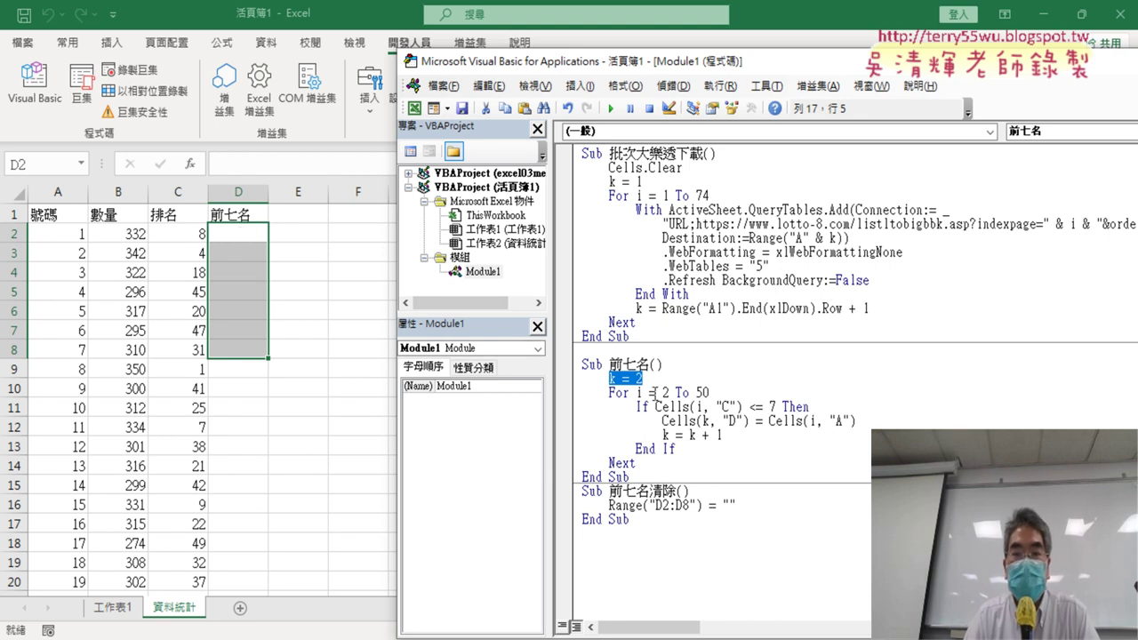
double_click(723, 421)
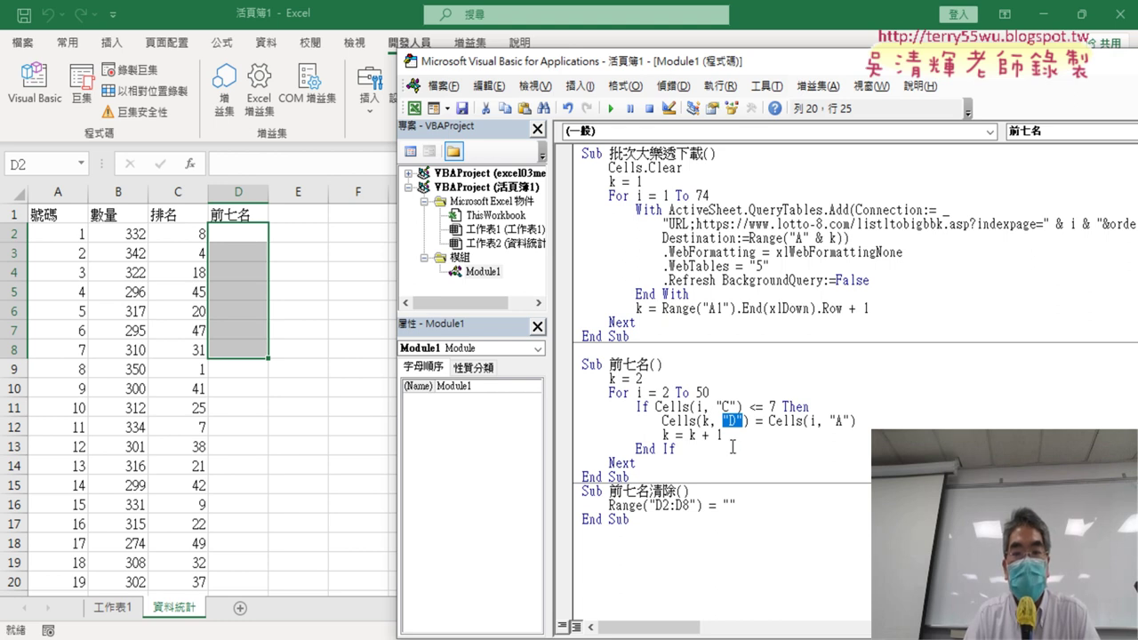
drag(726, 435, 689, 435)
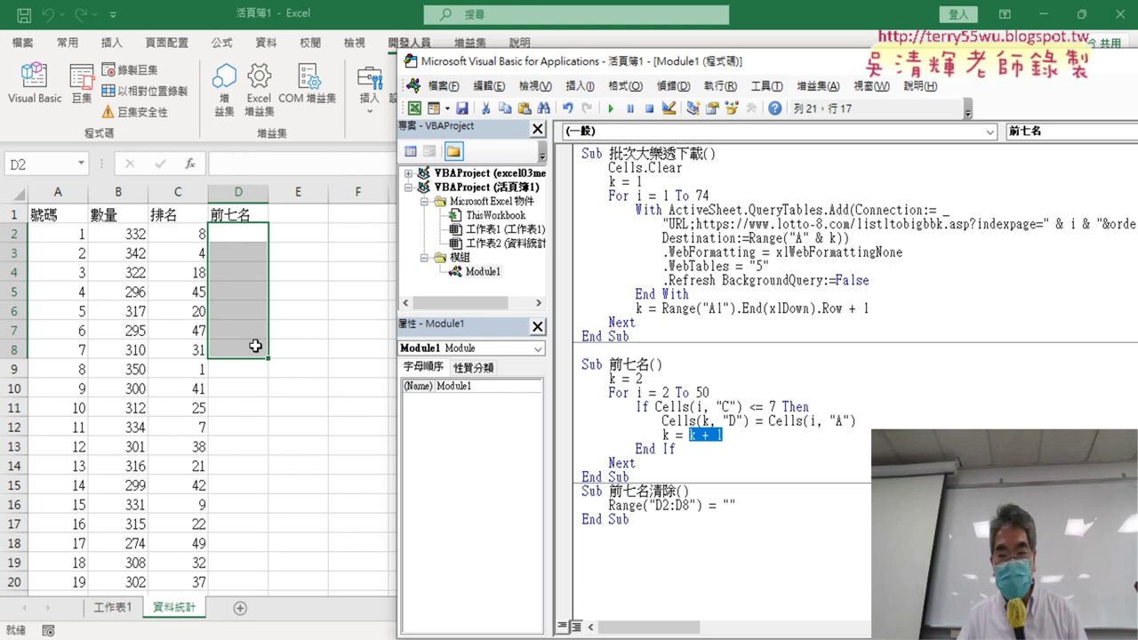
click(742, 443)
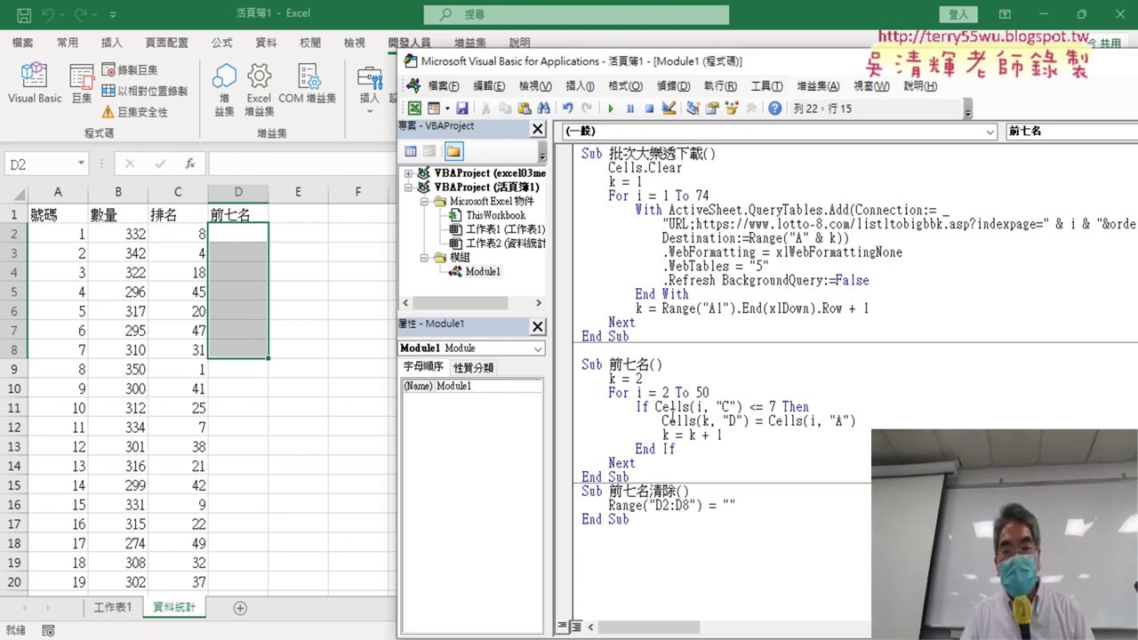
Step: Recap the rank <= 7 condition, then run 前七名 to fill D2:D8 with 2, 8, 11, 30, 31, 41, 43
drag(656, 406, 776, 406)
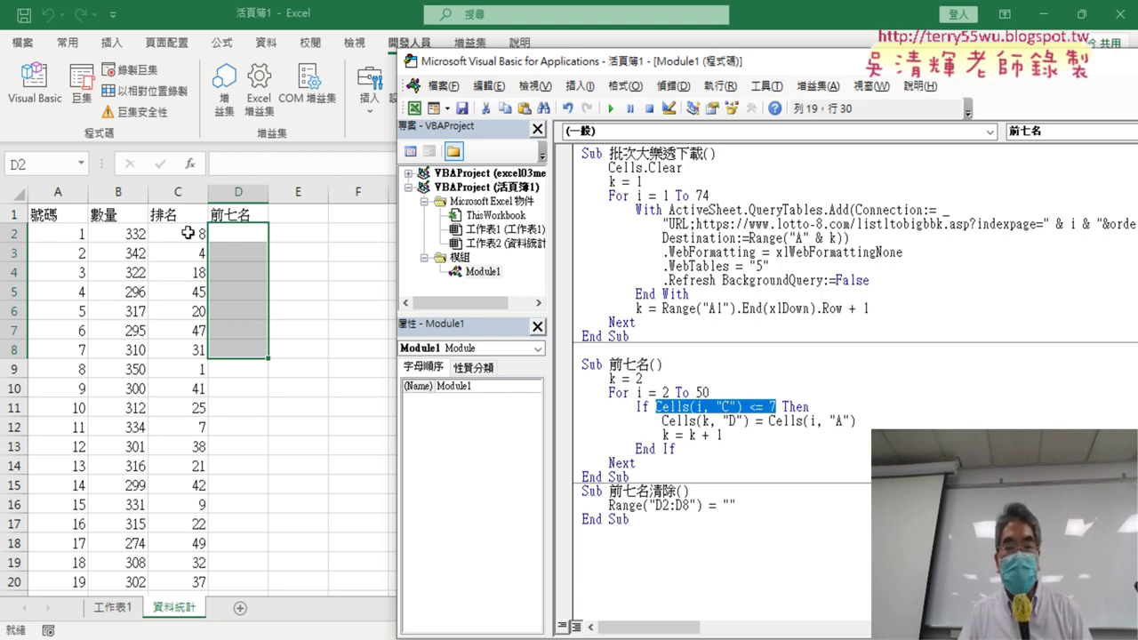
click(773, 406)
drag(750, 406, 774, 406)
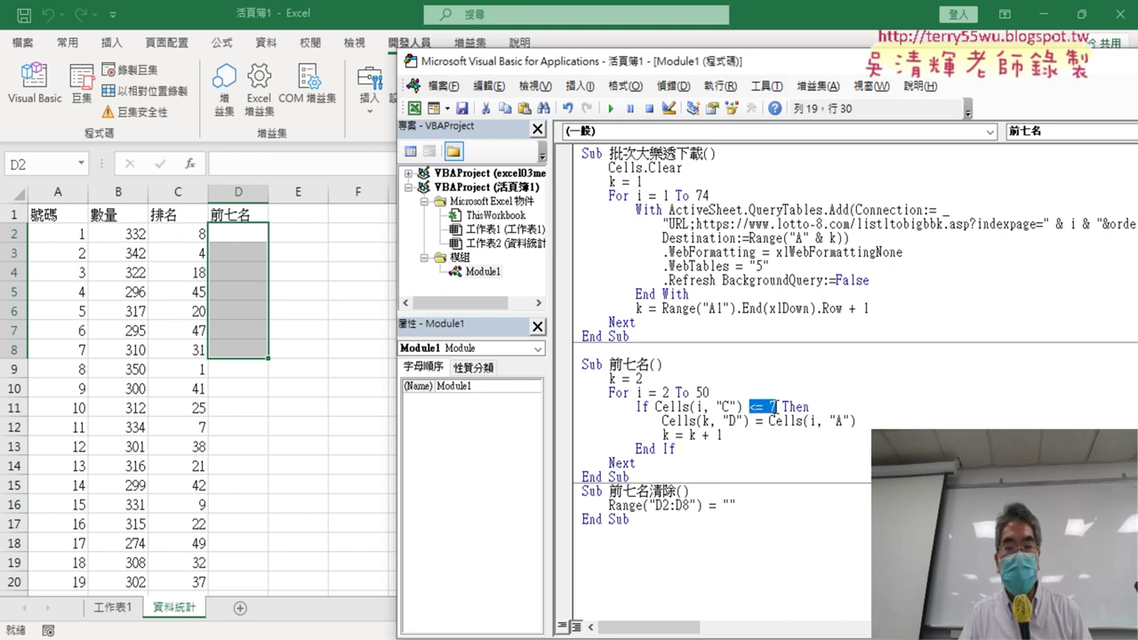
drag(856, 421, 769, 421)
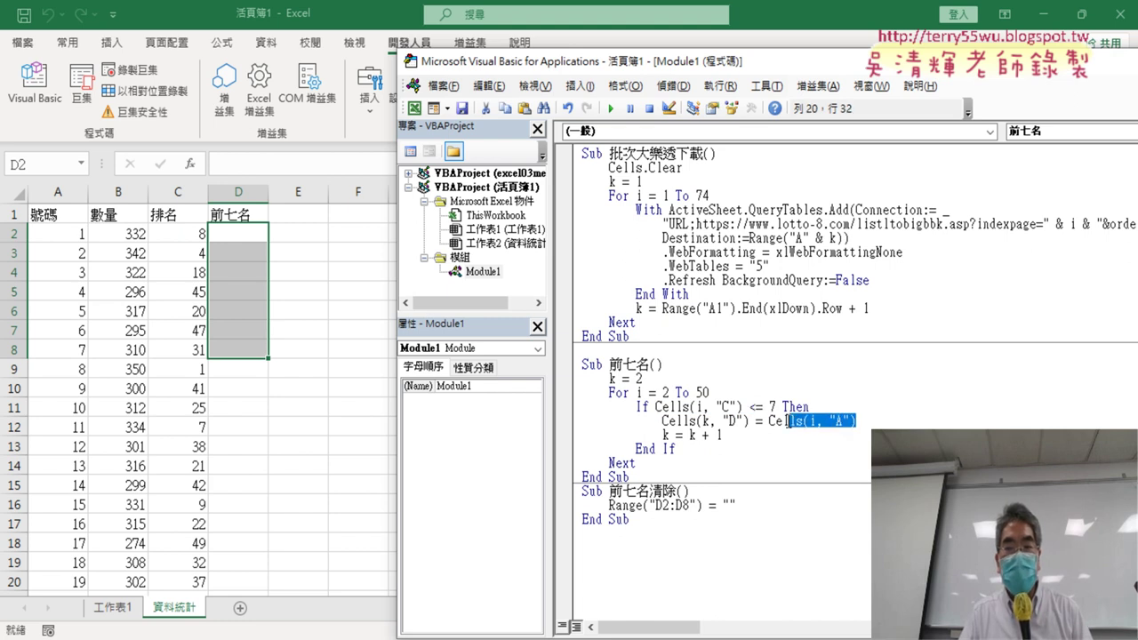
click(758, 422)
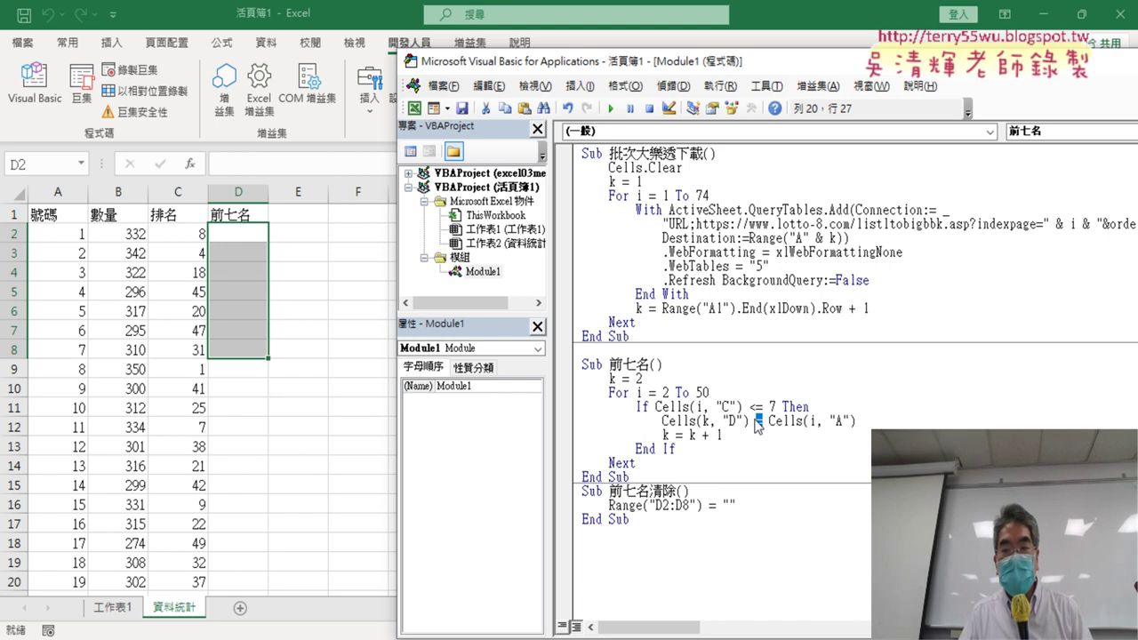
drag(856, 421, 662, 421)
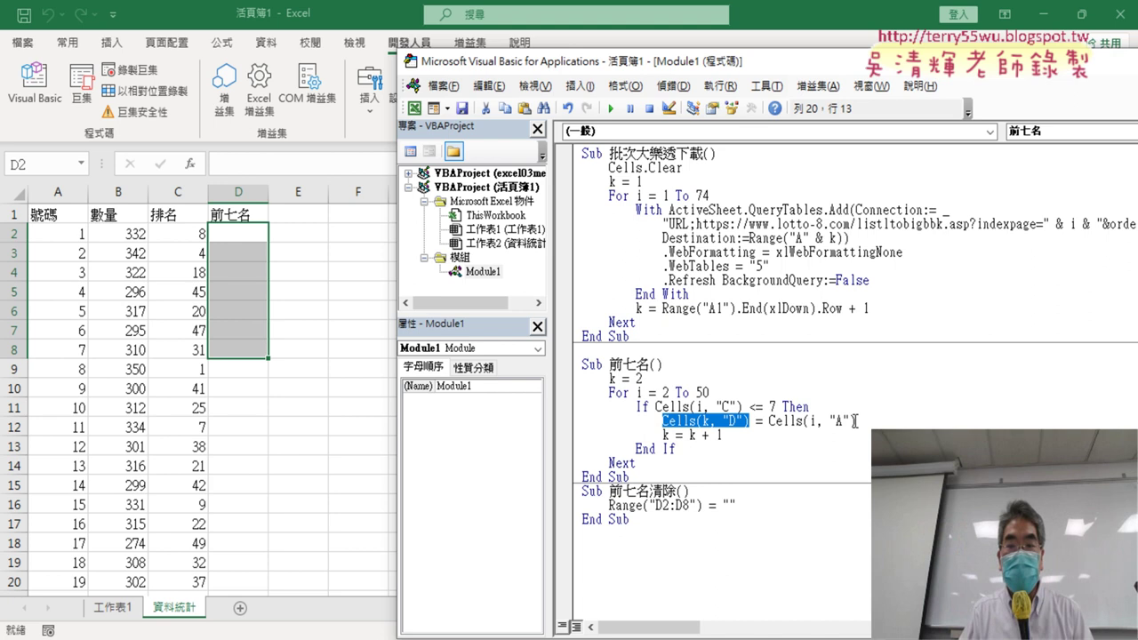
drag(855, 420, 768, 420)
click(713, 423)
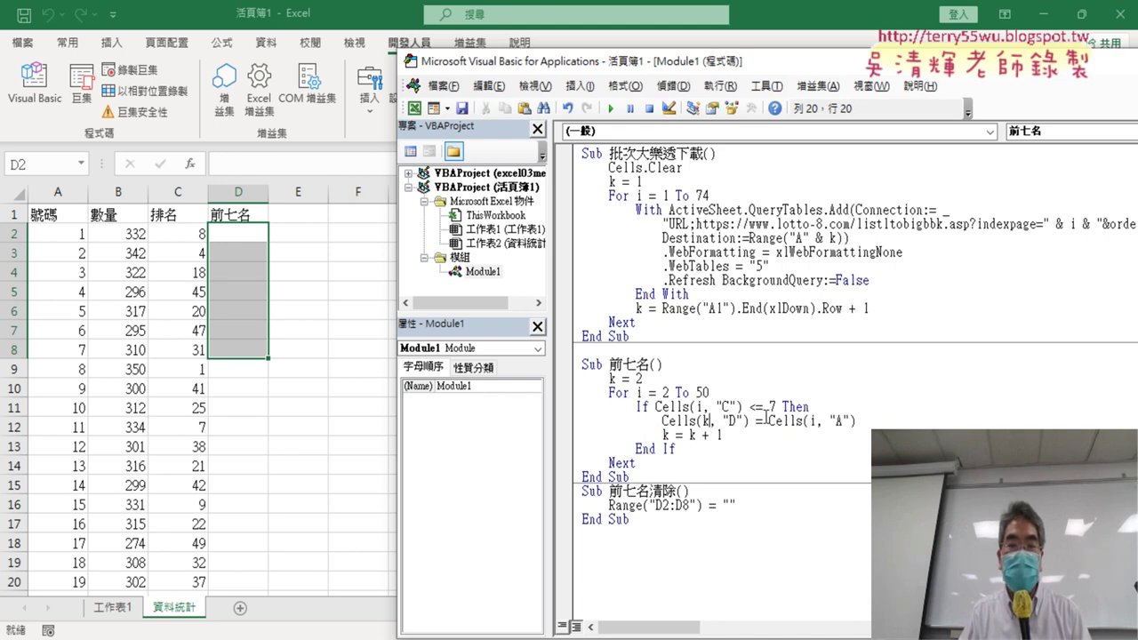
click(611, 109)
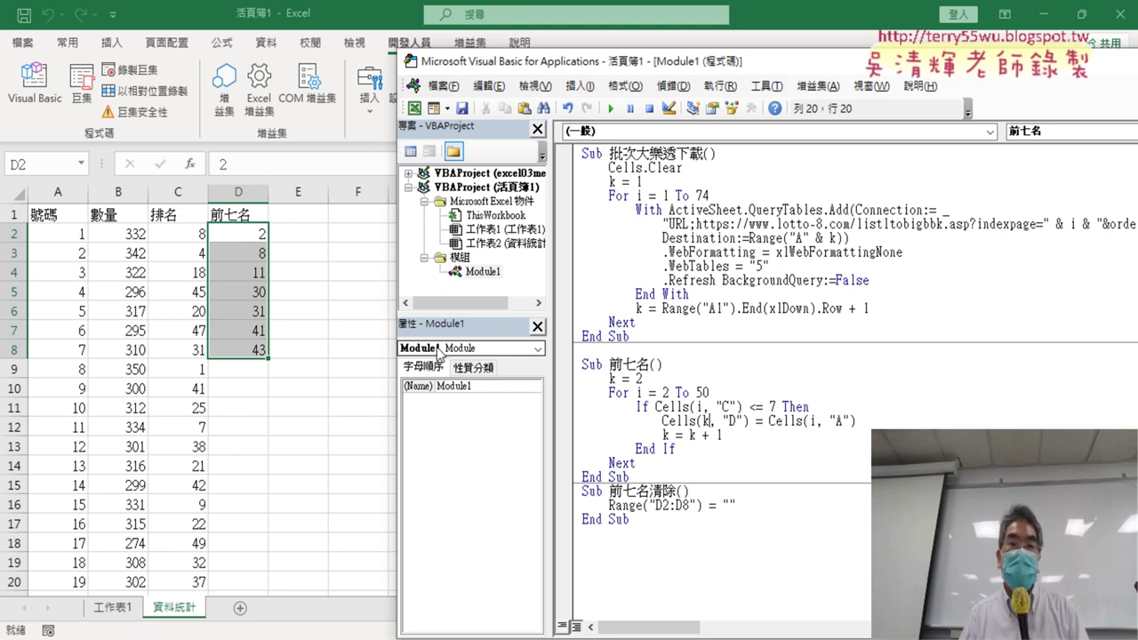
Step: Highlight the rank-limit If condition in the 前七名 macro, then return to the 資料統計 sheet at cell A3
click(722, 507)
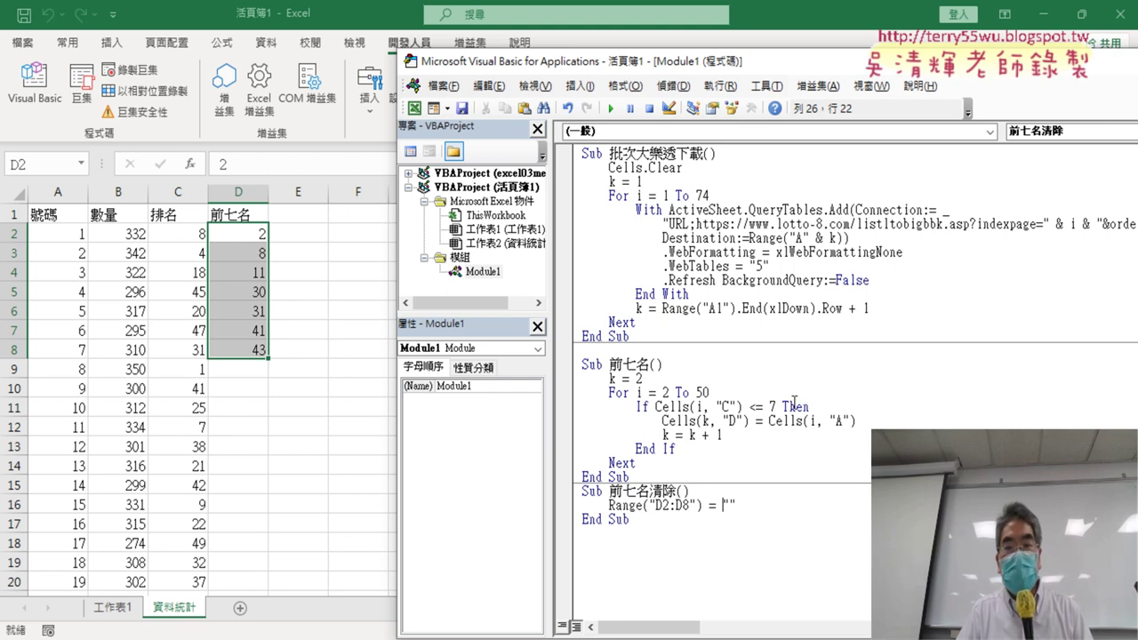
drag(773, 406, 725, 407)
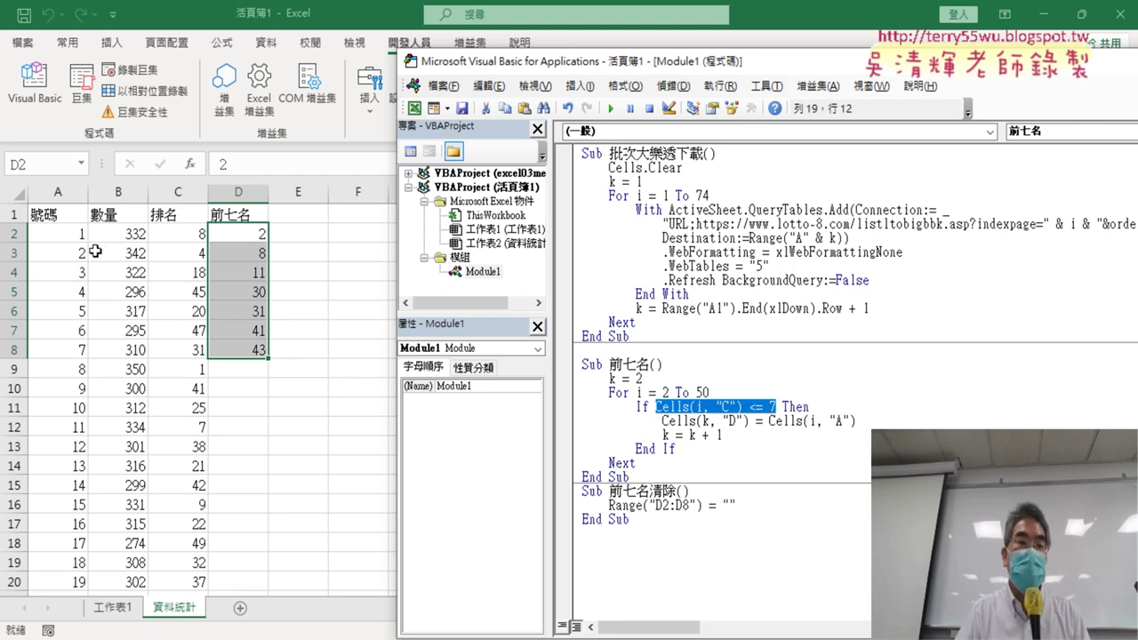
key(alt+F11)
click(69, 254)
click(200, 256)
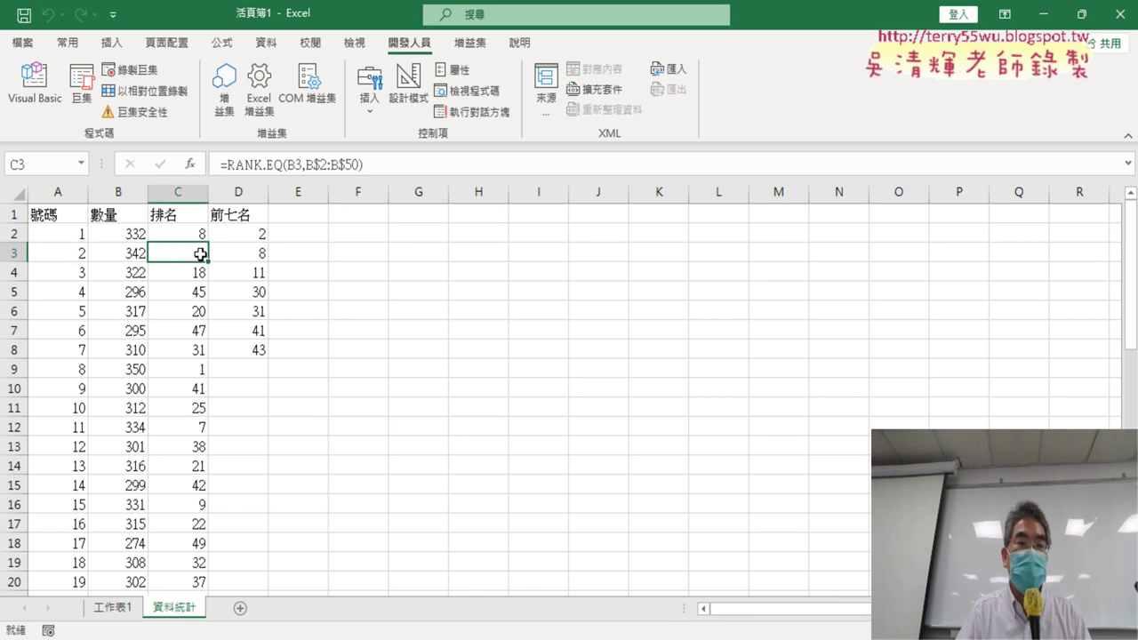
click(250, 236)
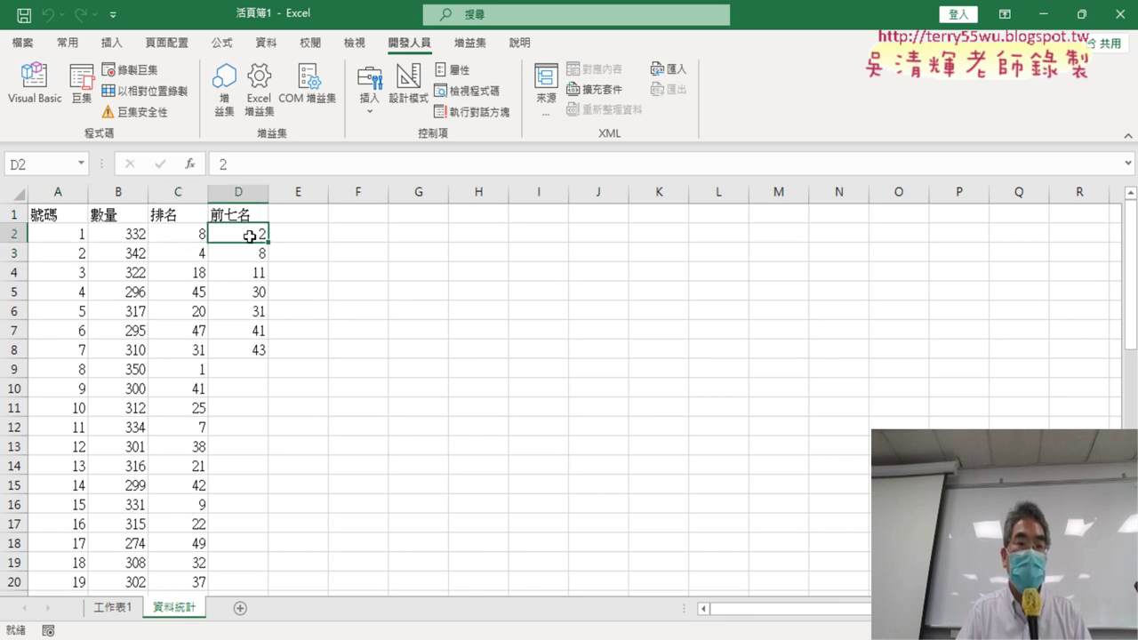
click(178, 368)
click(73, 371)
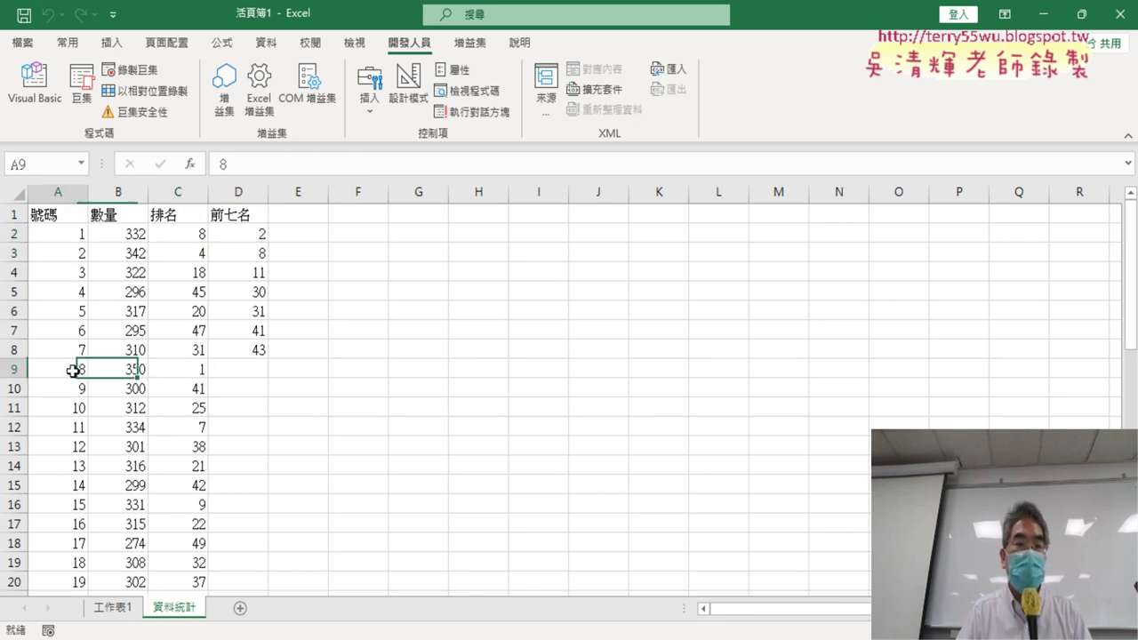
click(252, 256)
click(251, 271)
click(52, 95)
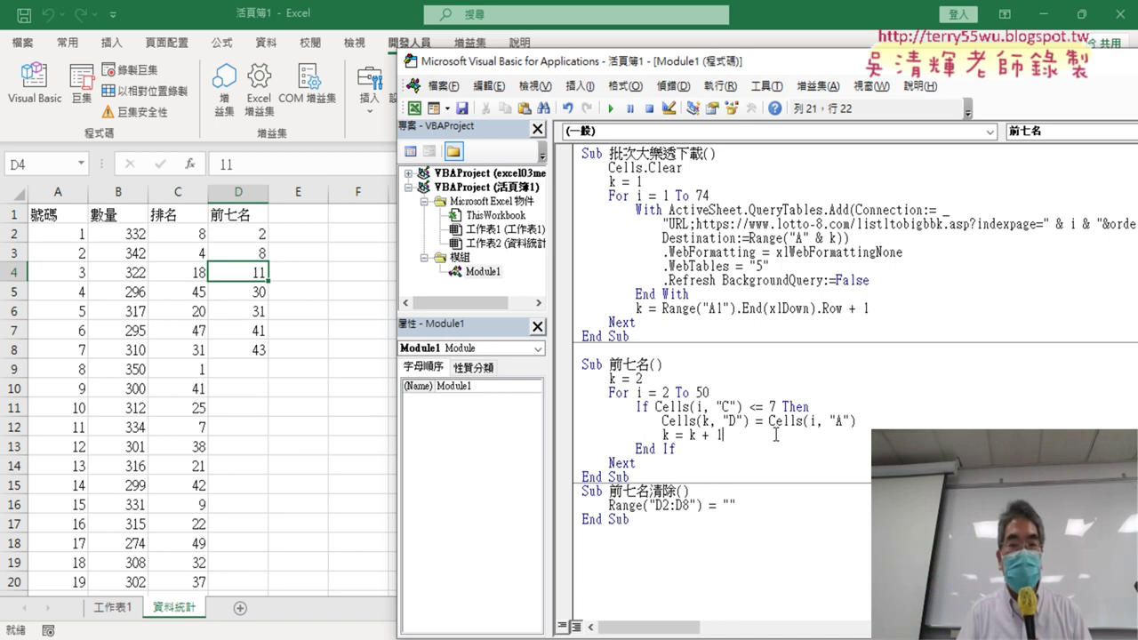
drag(251, 236, 260, 349)
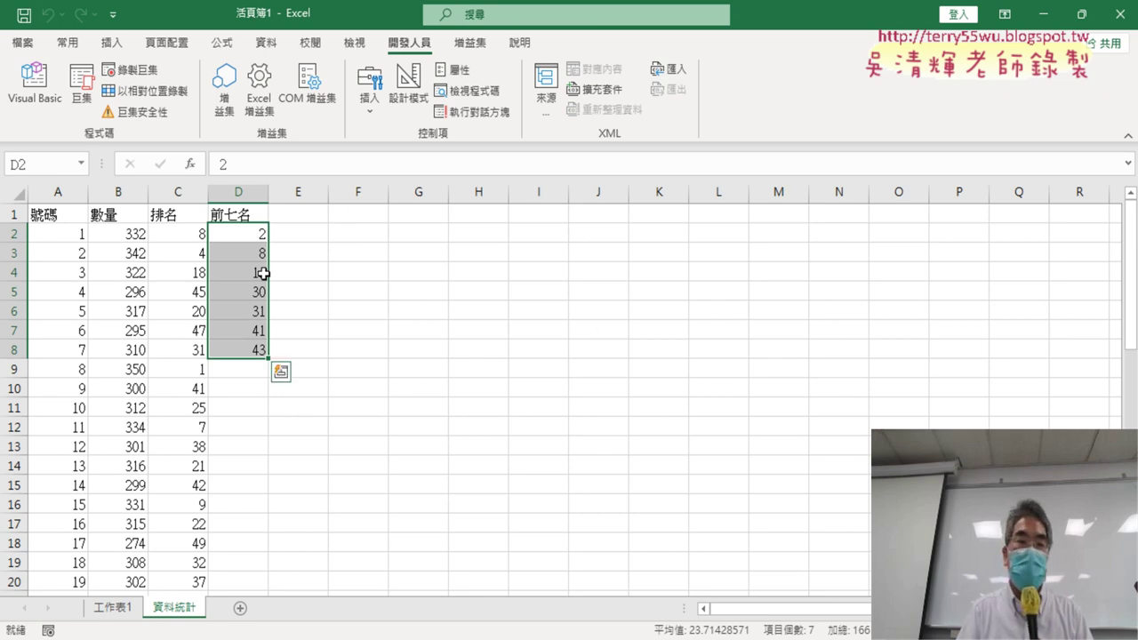
Step: Clear 前七名 D2:D8 and sort the table ascending by 排名
key(Delete)
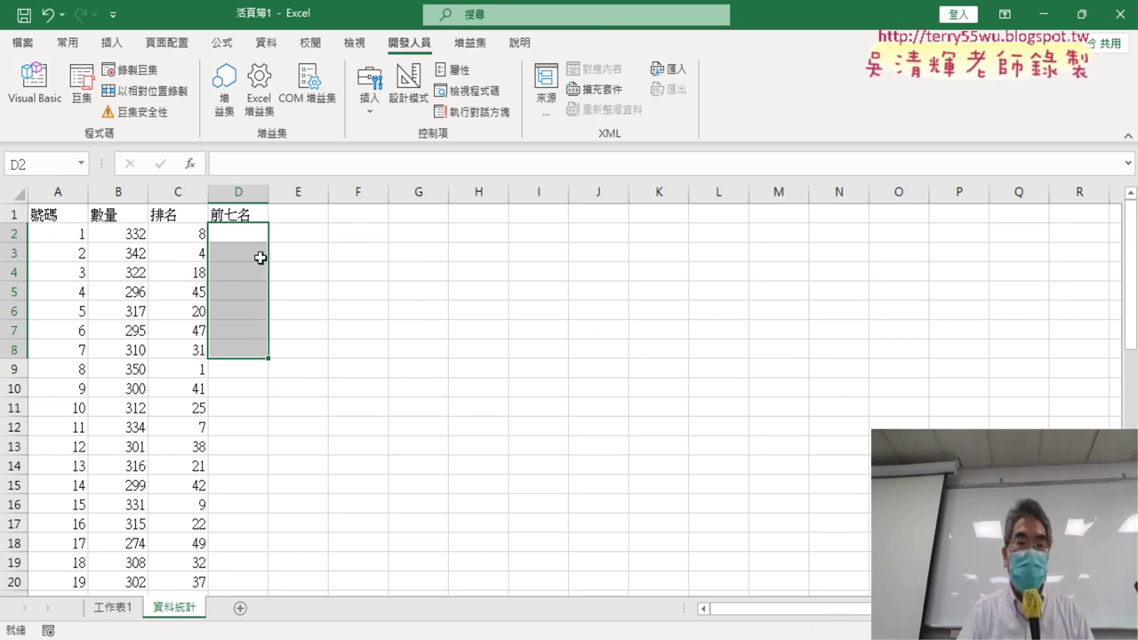
click(190, 214)
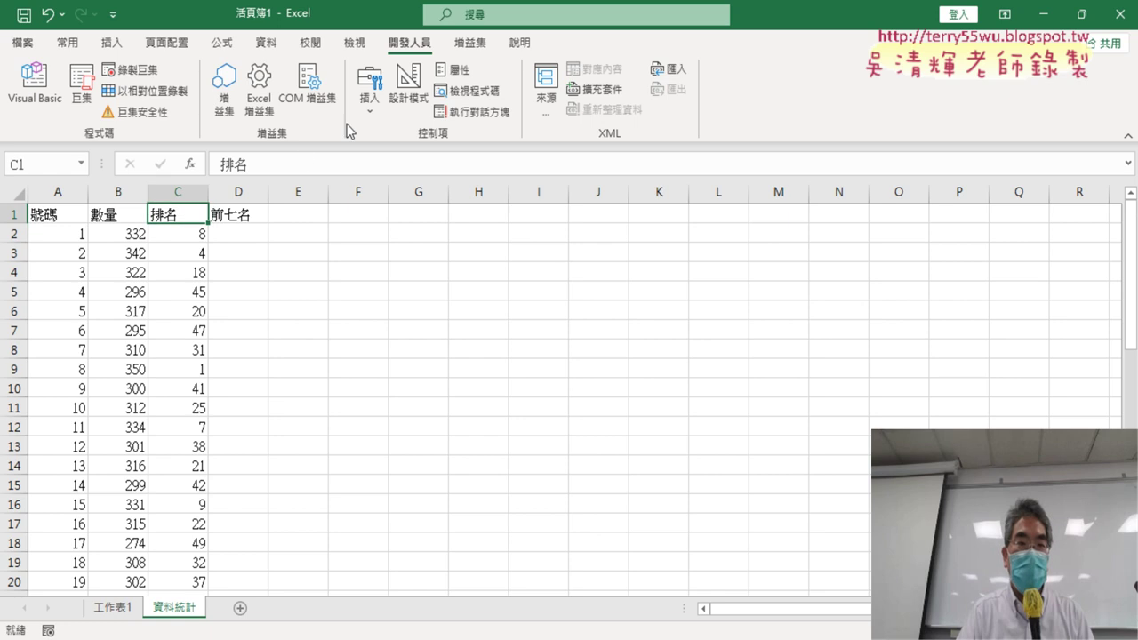
click(266, 43)
click(389, 78)
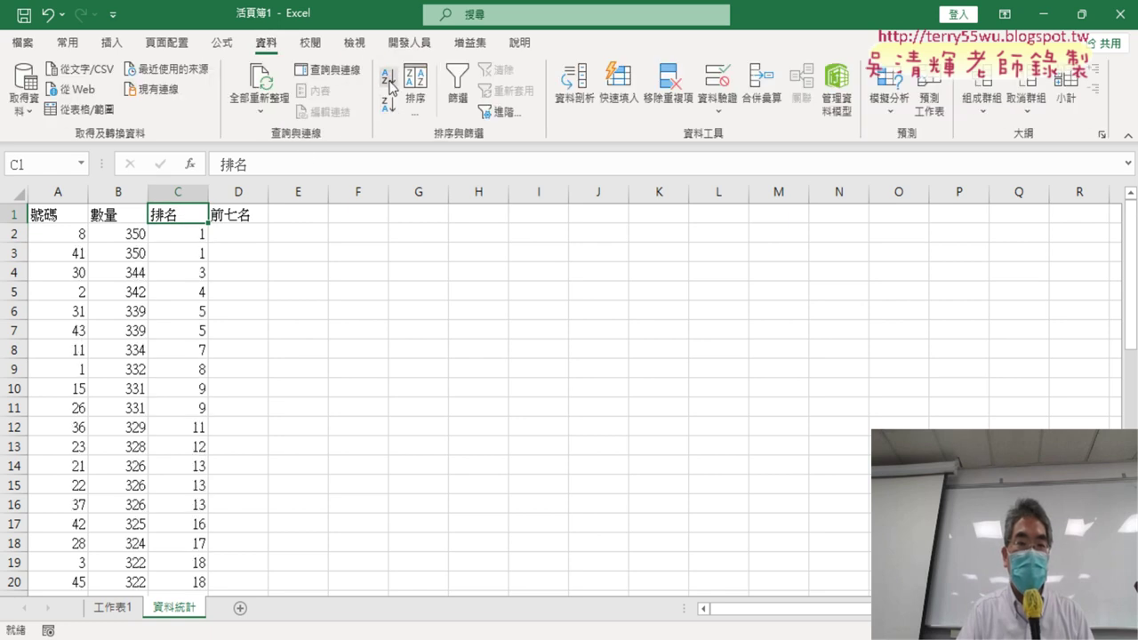
Step: Copy the top seven 號碼 values A2:A8 into A1 of a new sheet 工作表4
drag(74, 233, 70, 351)
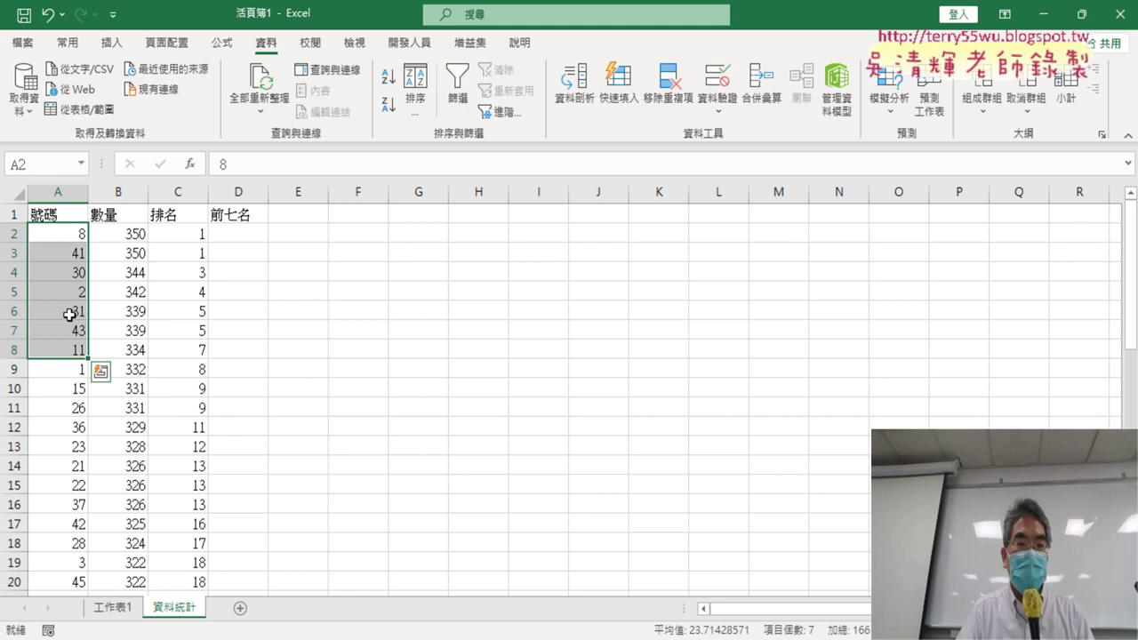
right_click(70, 351)
click(155, 182)
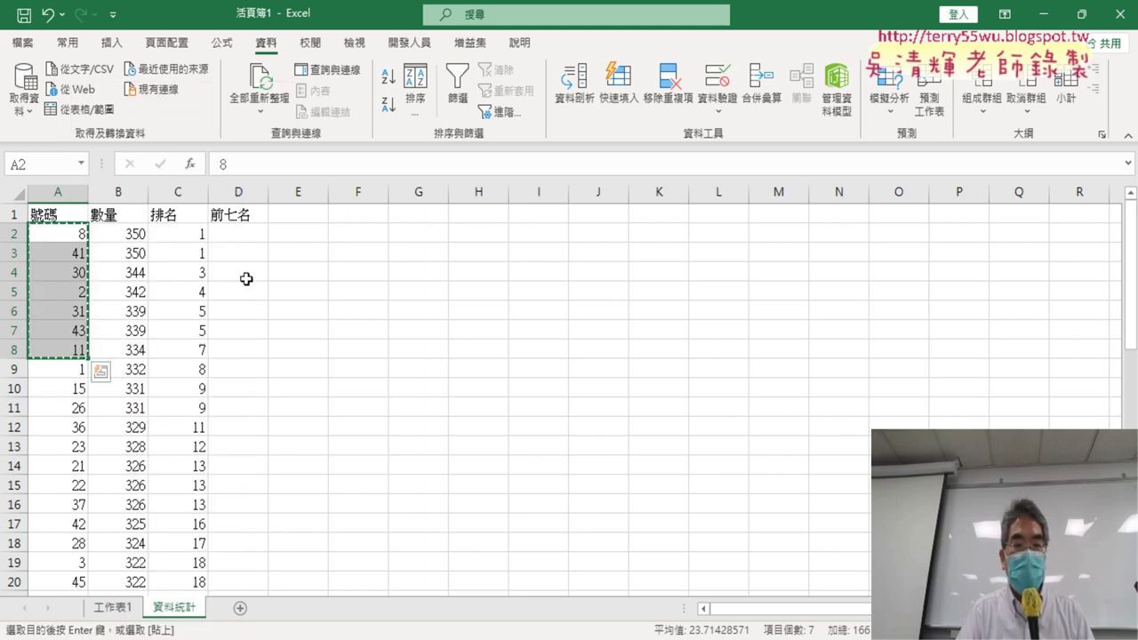
click(239, 608)
right_click(69, 215)
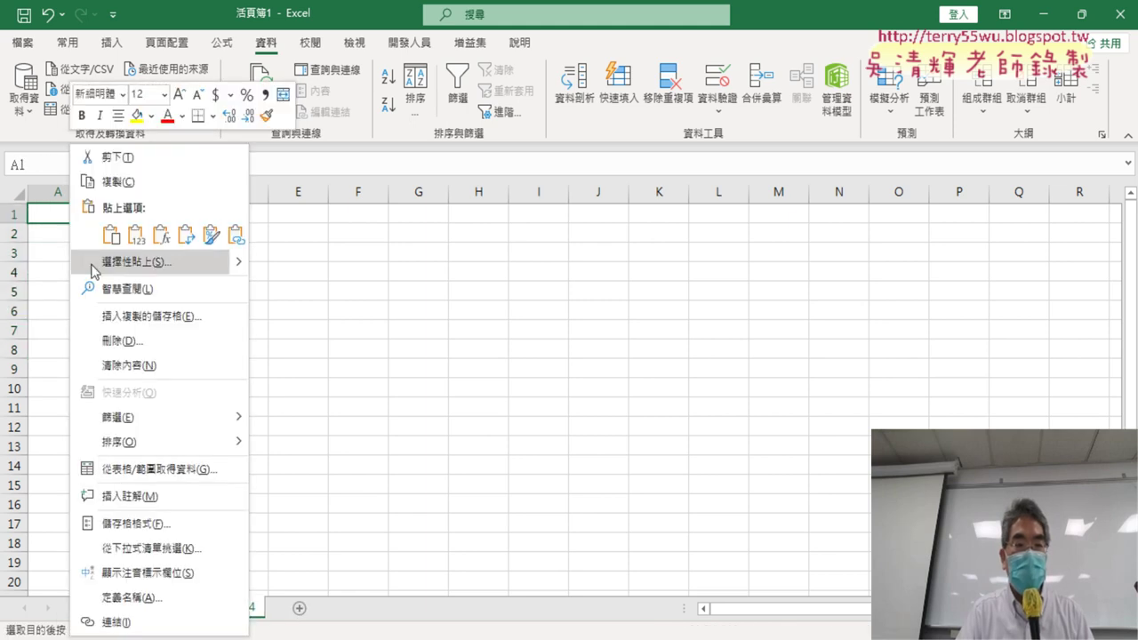
click(120, 242)
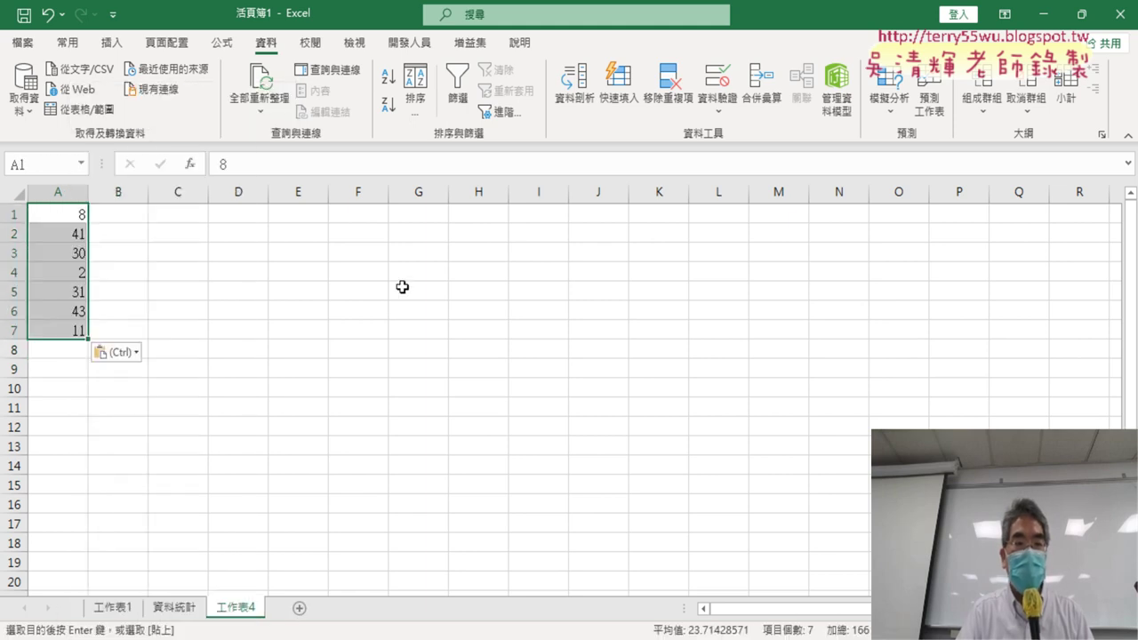
Step: Sort the 資料統計 table back ascending by 號碼
click(176, 607)
click(61, 218)
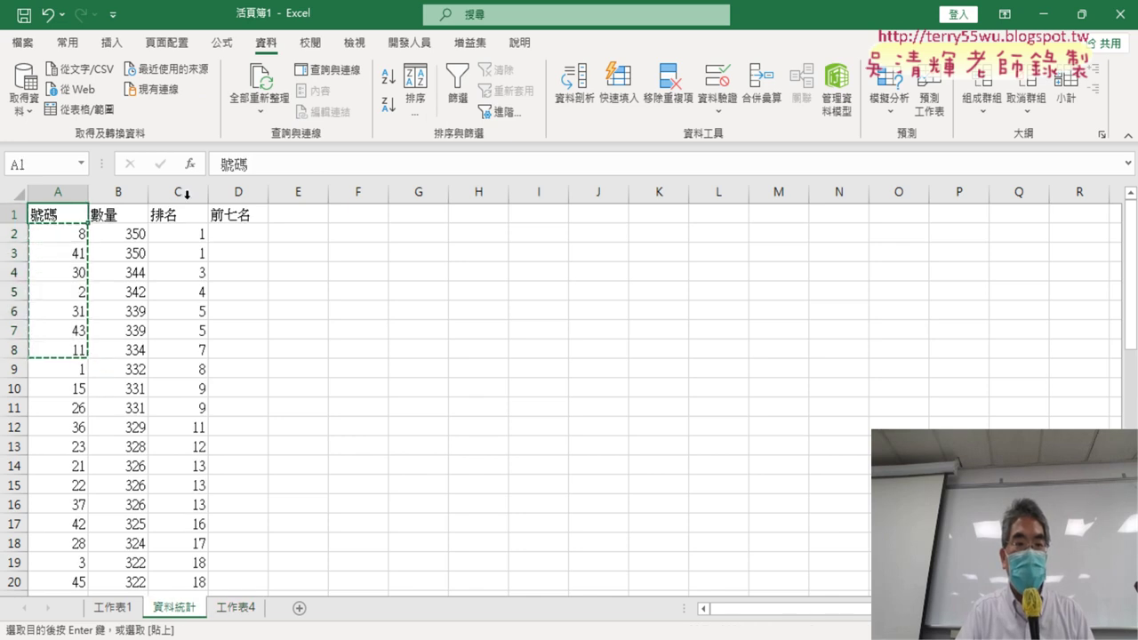
click(389, 77)
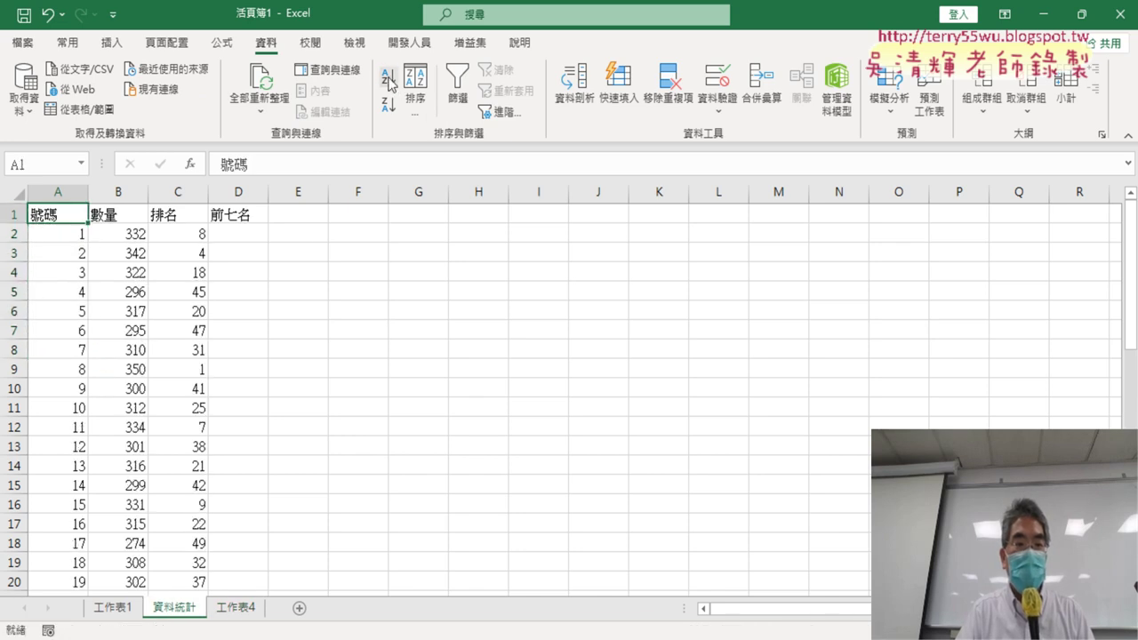
Step: Paste 8, 41, 30, 2, 31, 43, 11 from 工作表4 into 前七名 D2:D8, then show the macro notes
click(233, 604)
right_click(73, 252)
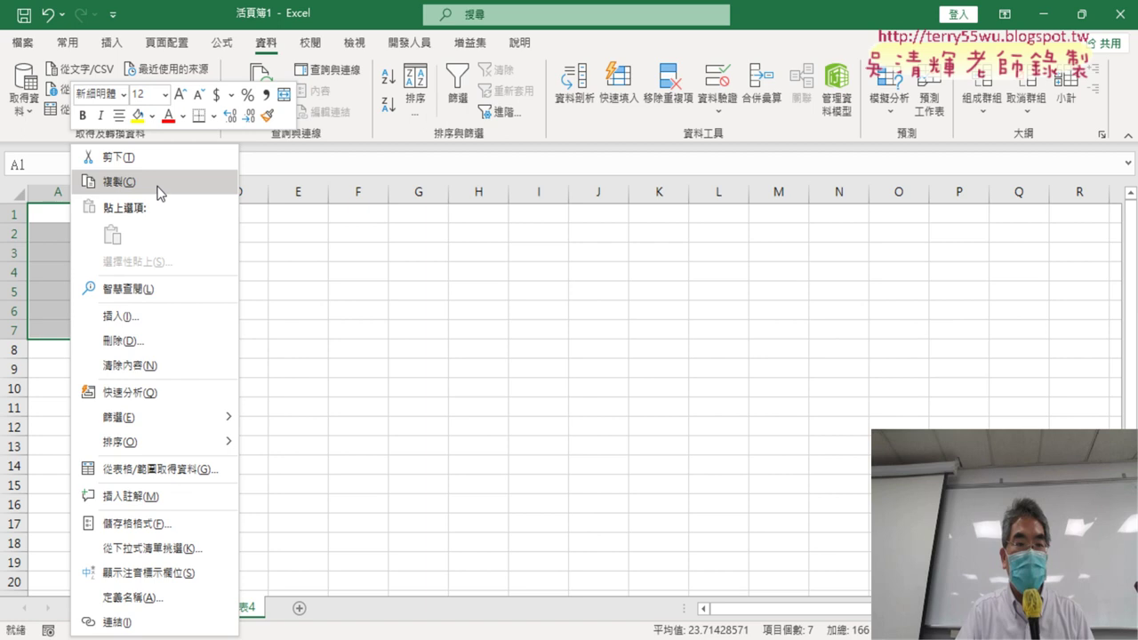
click(119, 181)
click(176, 607)
click(258, 235)
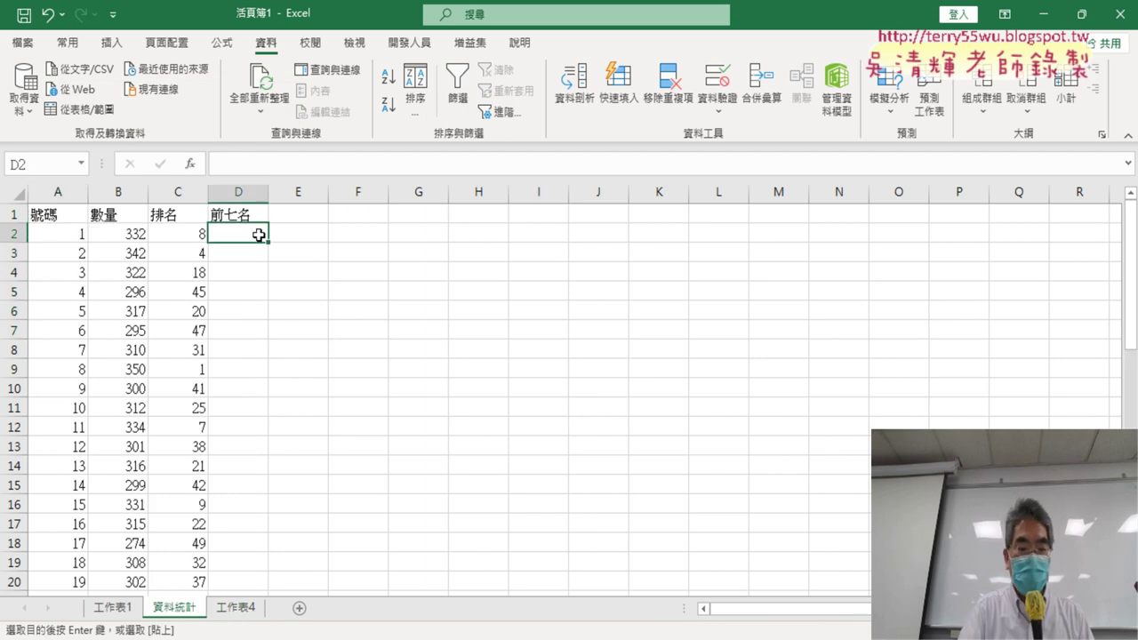
key(ctrl+v)
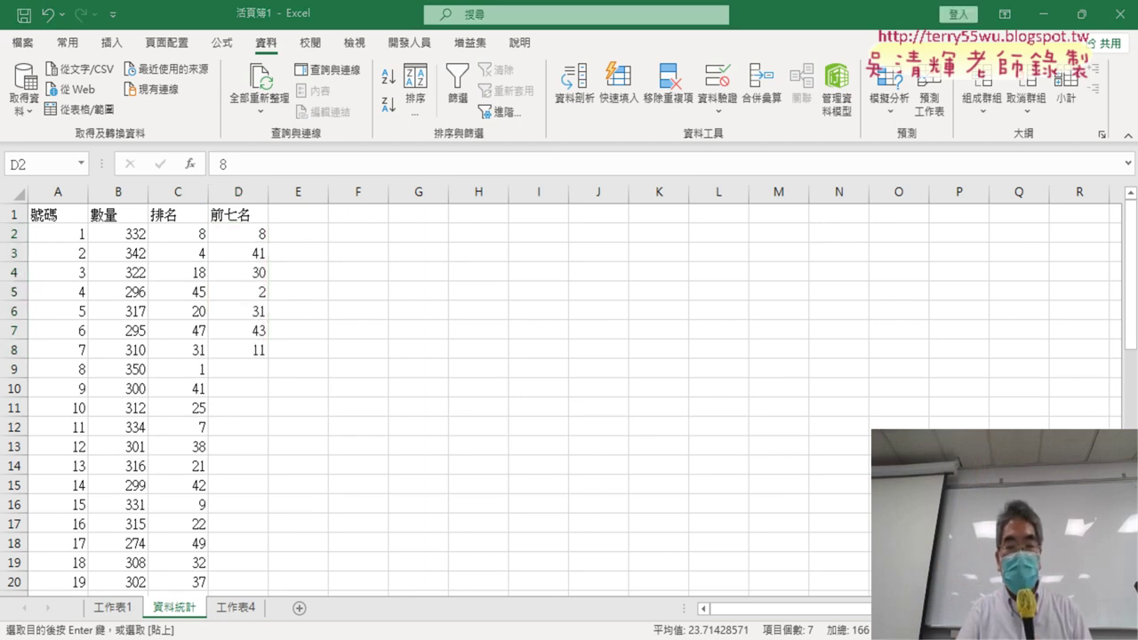
click(416, 577)
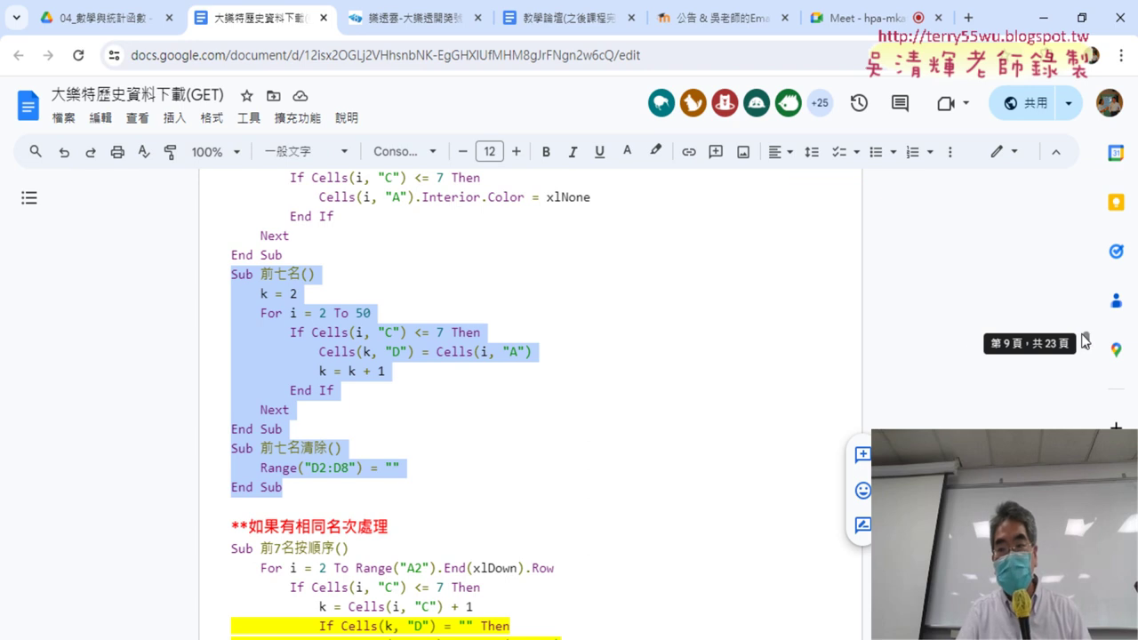
Step: Highlight the Cells(i, "C") <= 7 condition in Sub 前七名, then minimize Chrome
click(355, 351)
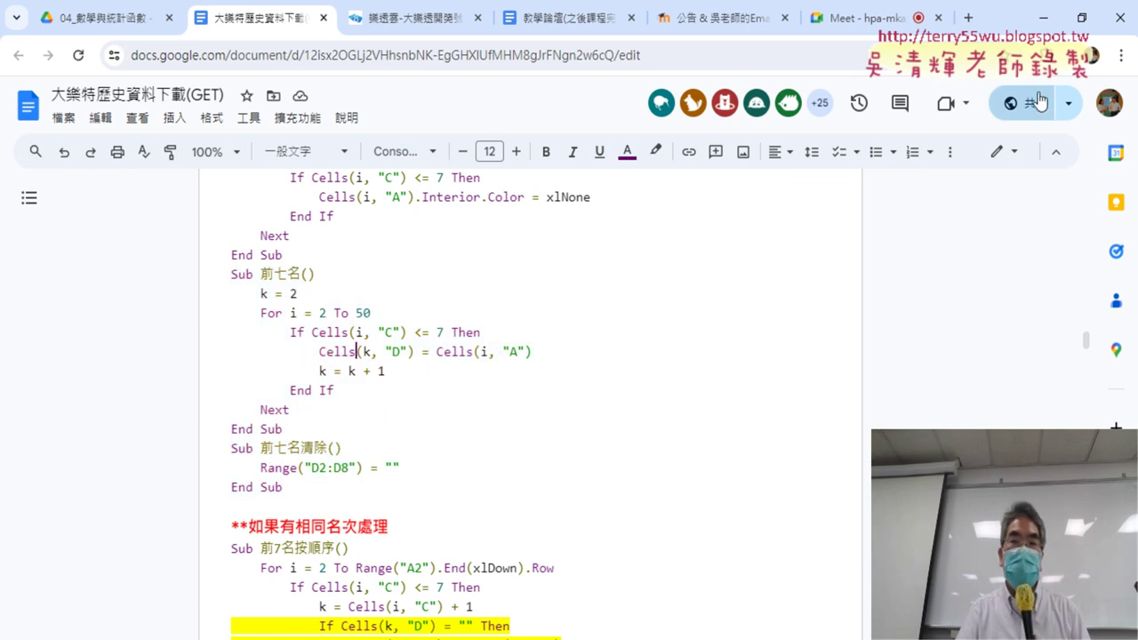
drag(447, 332, 322, 332)
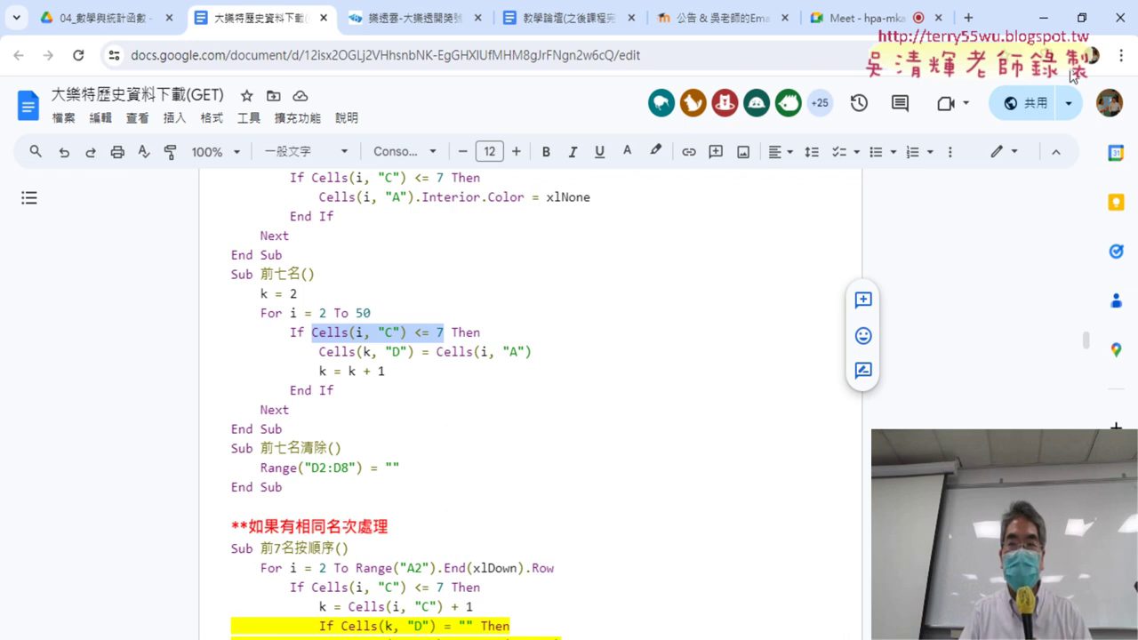
click(1042, 17)
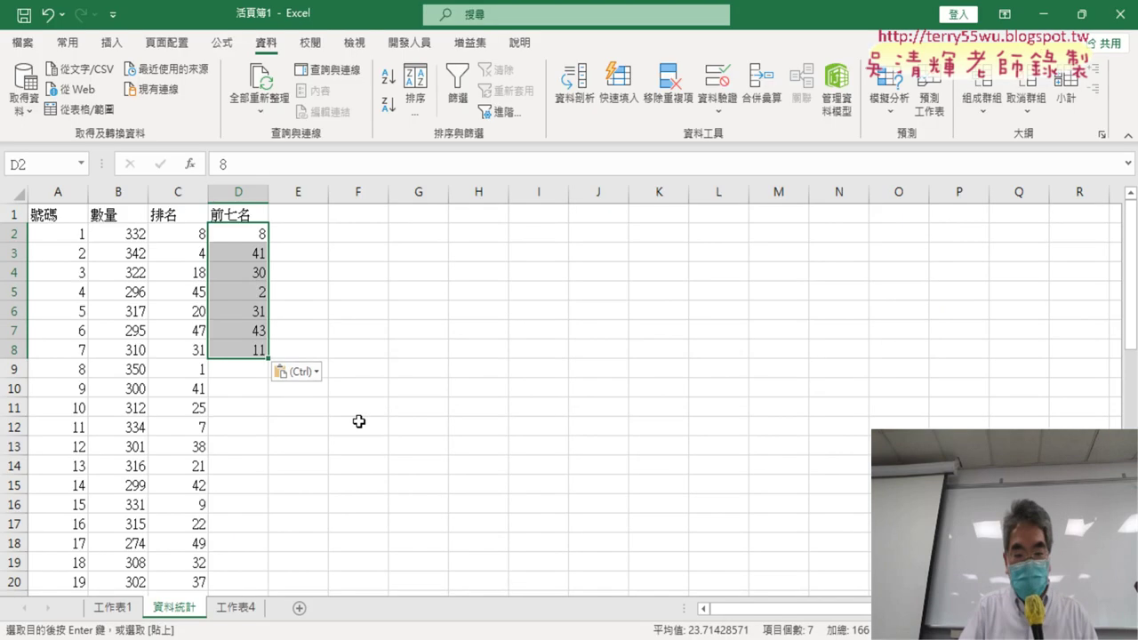